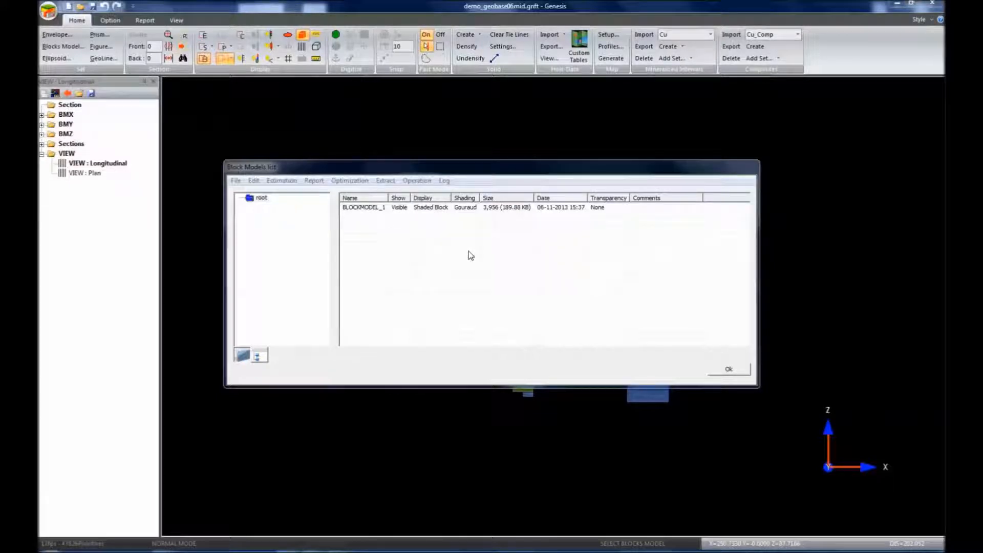
{"action": "left_click_drag", "start_coordinate": [354, 170], "coordinate": [381, 167]}
{"action": "left_click", "coordinate": [317, 181]}
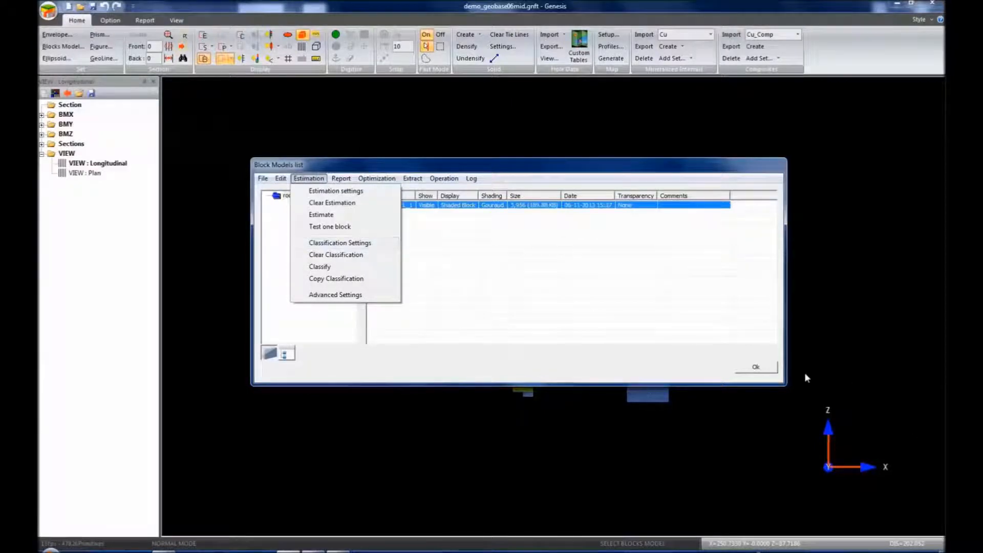
{"action": "left_click", "coordinate": [755, 366]}
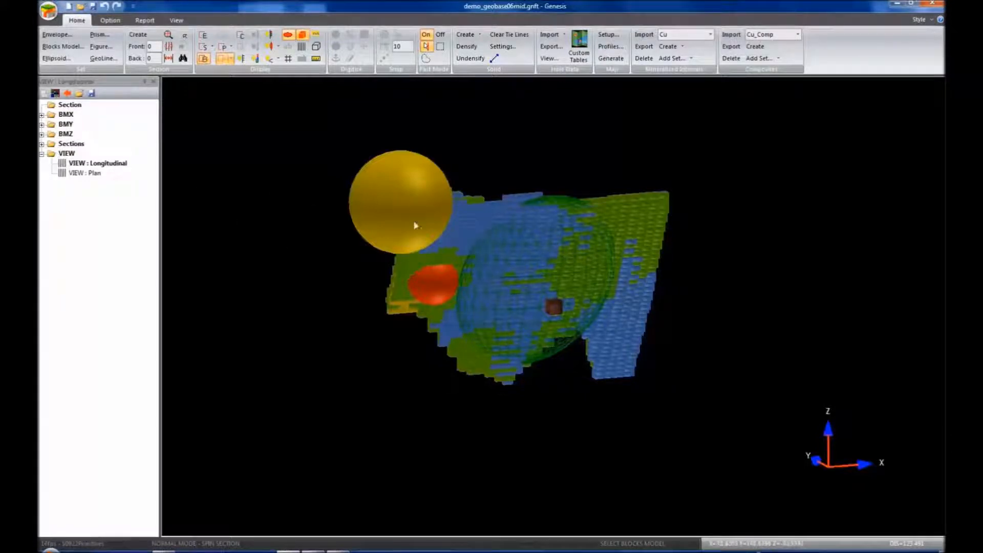
Display the drillhole composites and hide the block model and the ellipsoids in the 3D view
{"action": "middle_click_drag", "start_coordinate": [497, 273], "coordinate": [441, 236]}
{"action": "scroll", "coordinate": [440, 236], "scroll_direction": "up", "scroll_amount": 1}
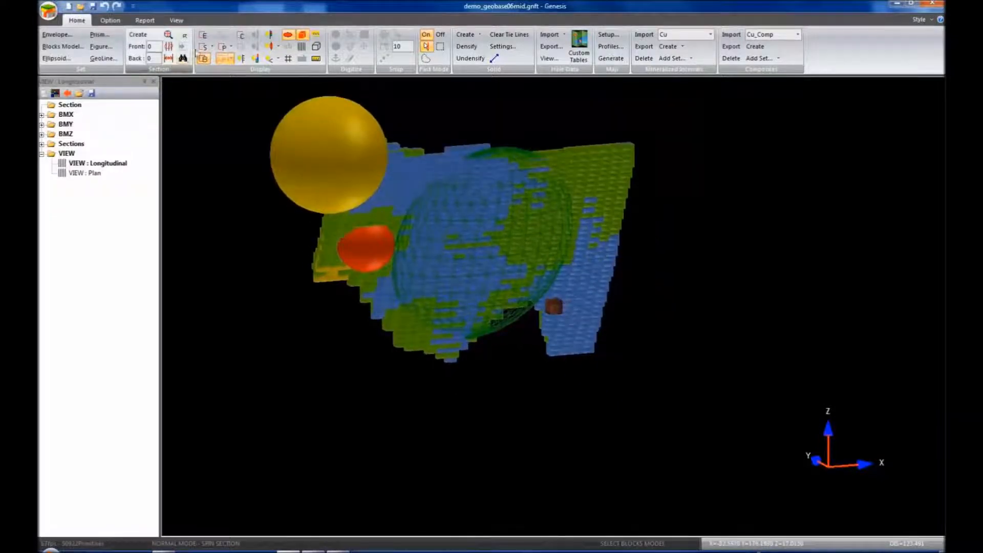
{"action": "left_click", "coordinate": [240, 37]}
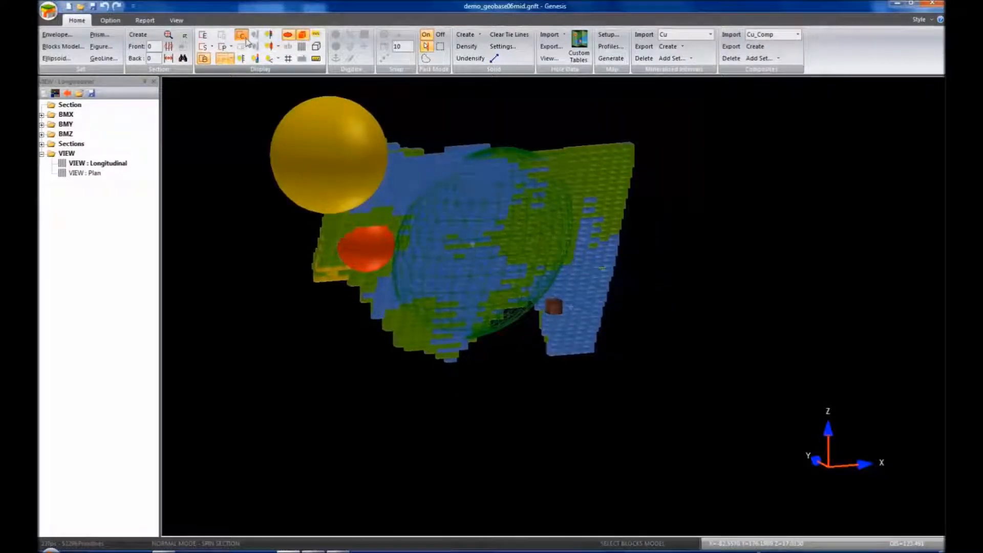
{"action": "left_click", "coordinate": [203, 59]}
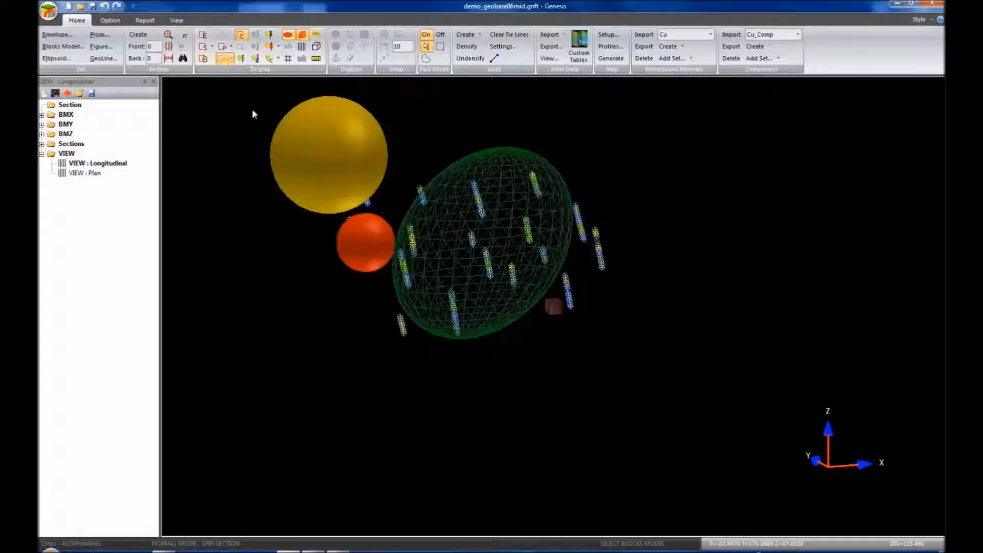
{"action": "left_click", "coordinate": [288, 36]}
{"action": "scroll", "coordinate": [437, 270], "scroll_direction": "down", "scroll_amount": 3}
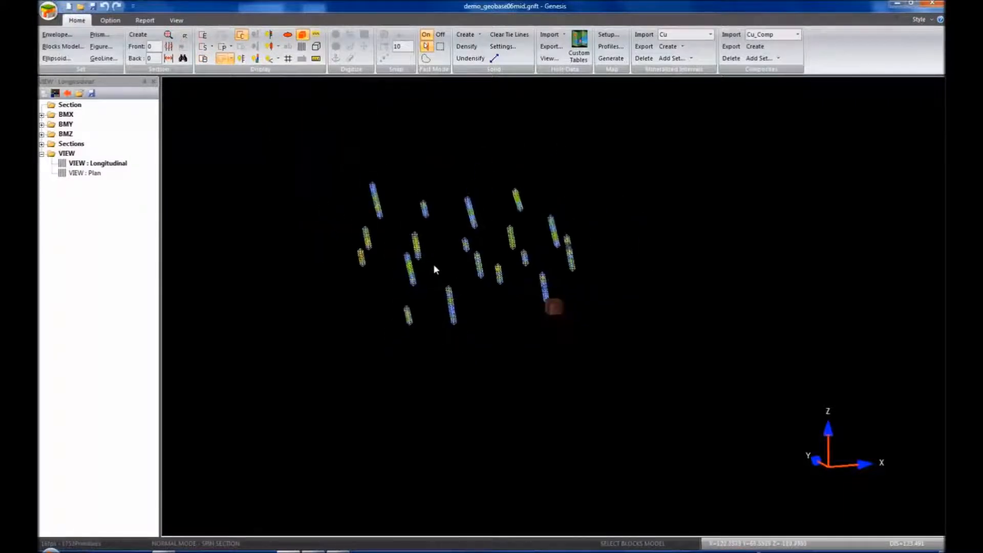
View the composites from the opposite side and measure the distance between neighbouring drillholes in the middle of the deposit
{"action": "middle_click_drag", "start_coordinate": [418, 258], "coordinate": [382, 275]}
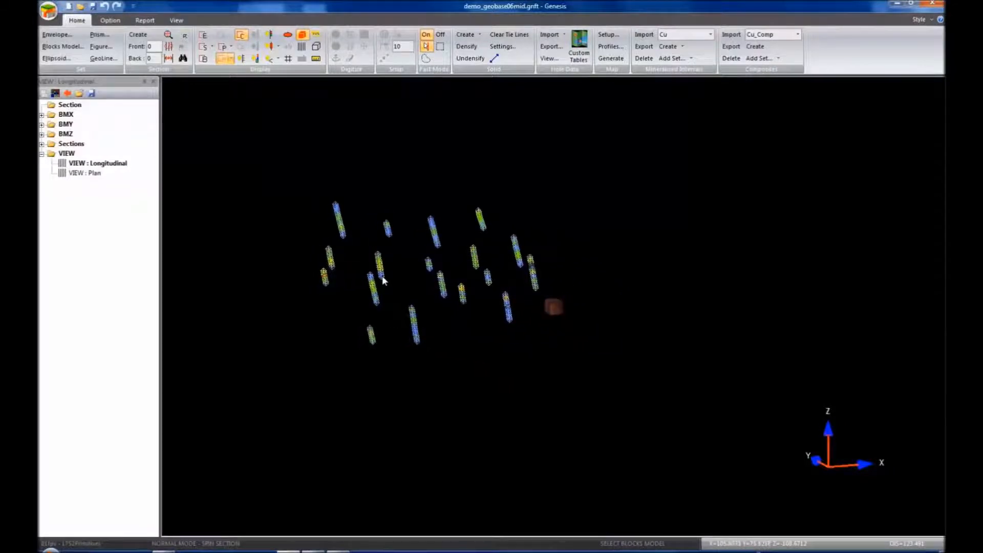
{"action": "left_click_drag", "start_coordinate": [382, 276], "coordinate": [662, 269]}
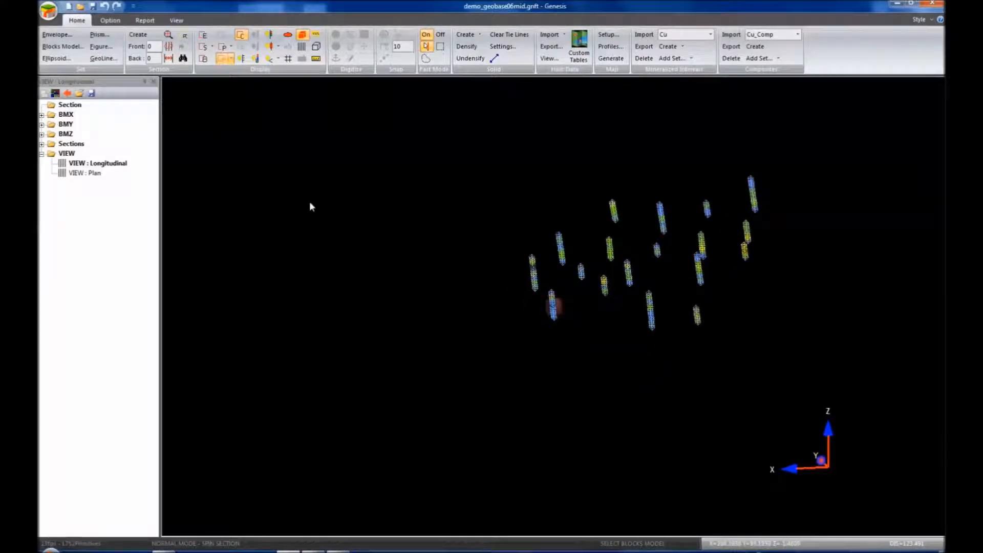
{"action": "key", "text": "d"}
{"action": "left_click", "coordinate": [606, 283]}
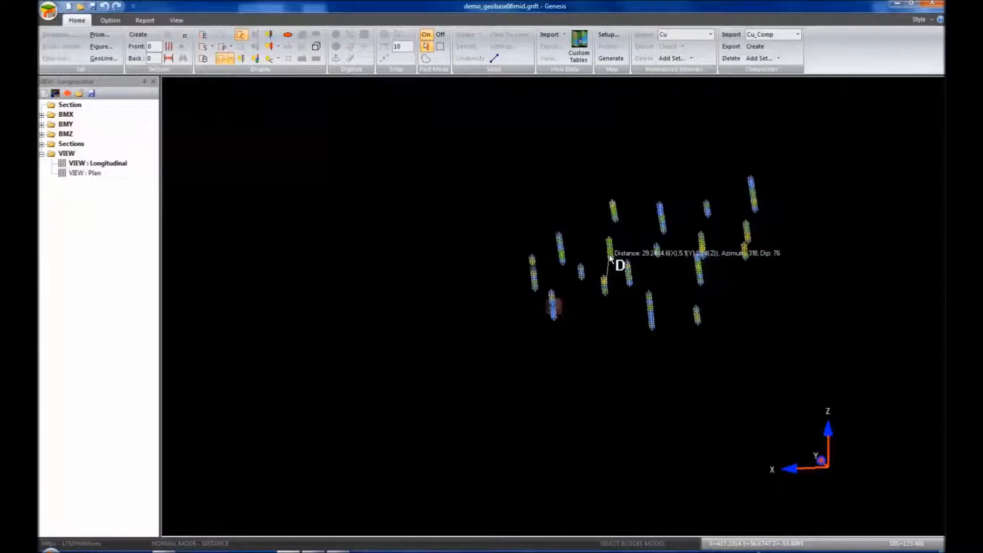
{"action": "left_click", "coordinate": [625, 278]}
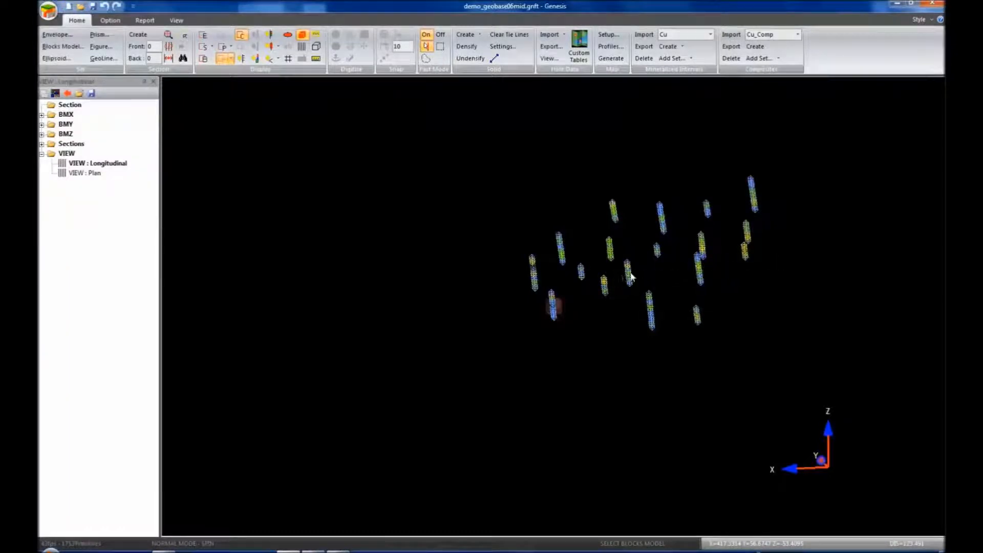
Measure the distance between two neighbouring drillhole composites at the low-X end of the deposit
{"action": "mouse_move", "coordinate": [736, 260]}
{"action": "left_mouse_down"}
{"action": "mouse_move", "coordinate": [739, 250]}
{"action": "mouse_move", "coordinate": [739, 260]}
{"action": "left_mouse_up"}
{"action": "key", "text": "d"}
{"action": "left_click", "coordinate": [730, 296]}
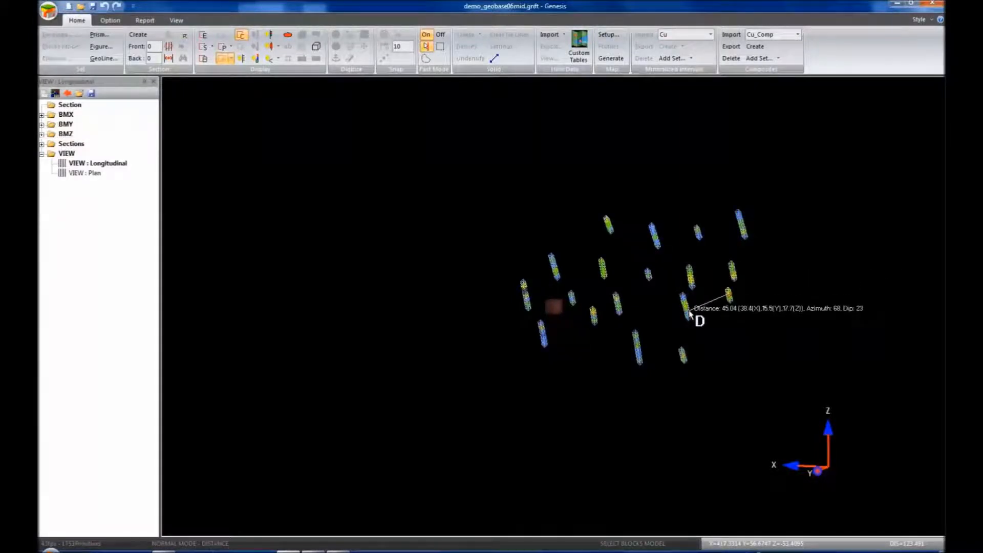
{"action": "key", "text": "Escape"}
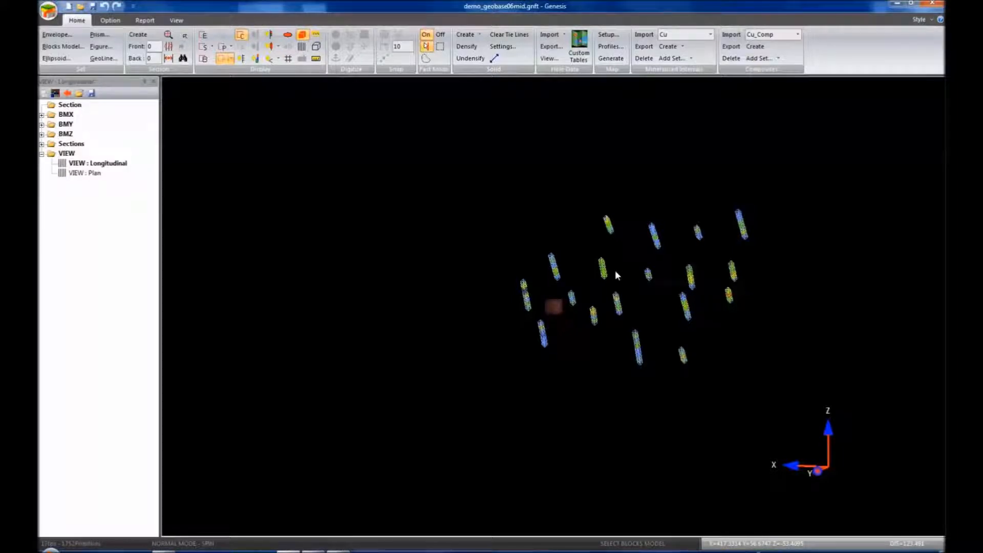
{"action": "middle_click_drag", "start_coordinate": [633, 273], "coordinate": [506, 272]}
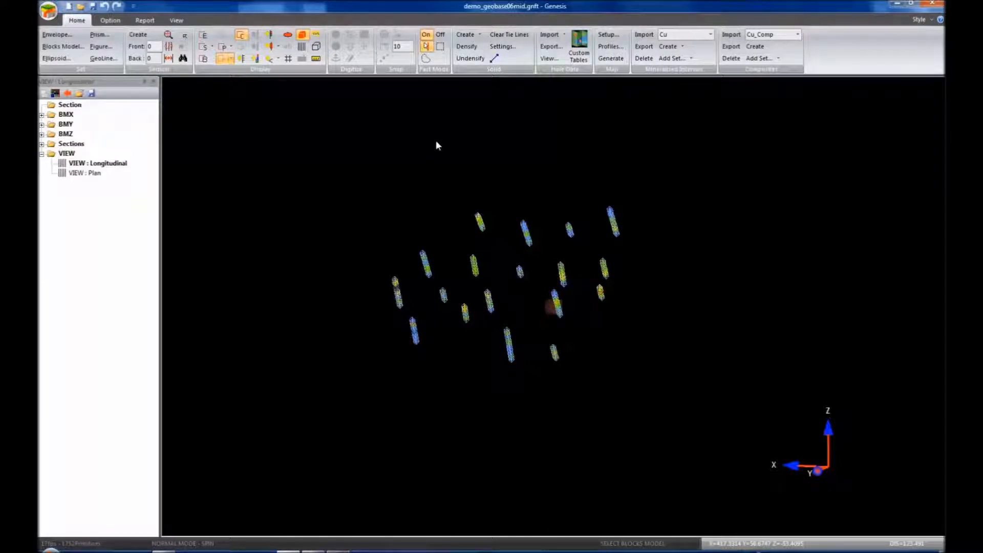
Open the classification settings of block model BLOCKMODEL_1
{"action": "left_click", "coordinate": [531, 299]}
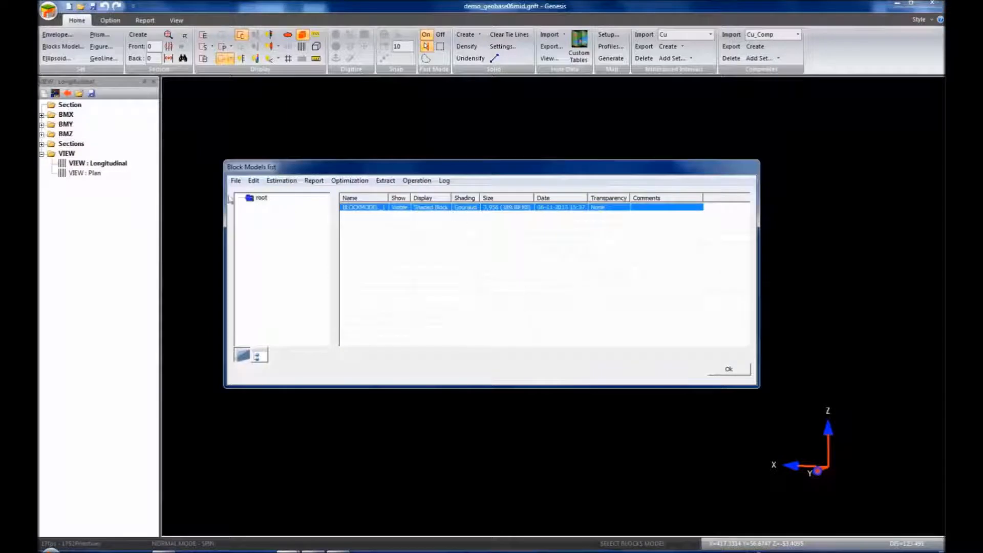
{"action": "left_click", "coordinate": [277, 181]}
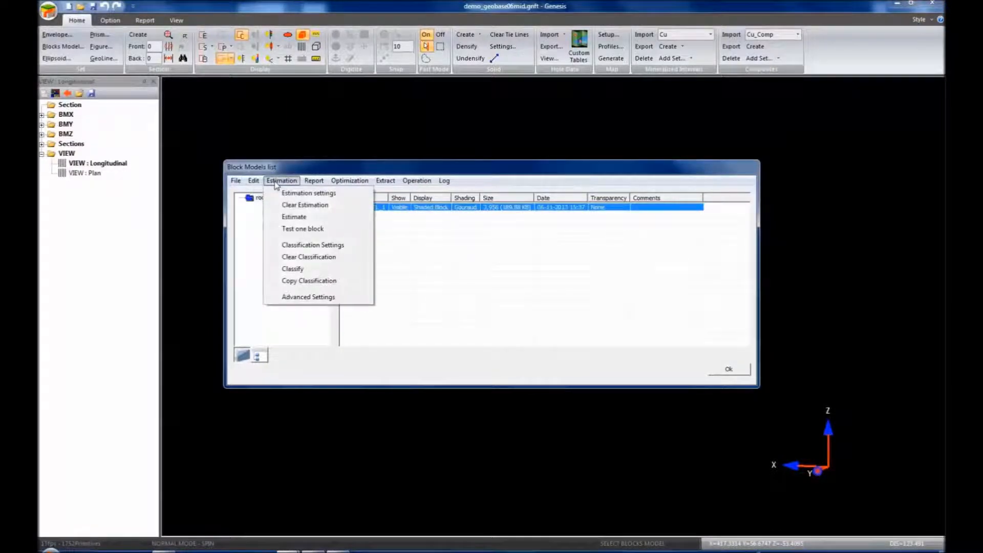
{"action": "left_click", "coordinate": [292, 245]}
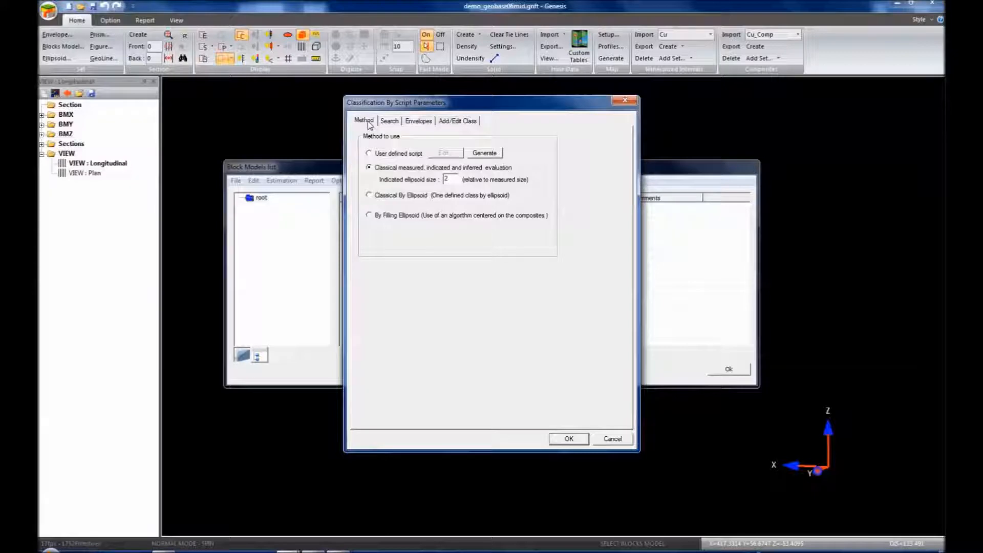
Try the classical measured, indicated and inferred evaluation method with an indicated ellipsoid size of 2
{"action": "left_click", "coordinate": [369, 154]}
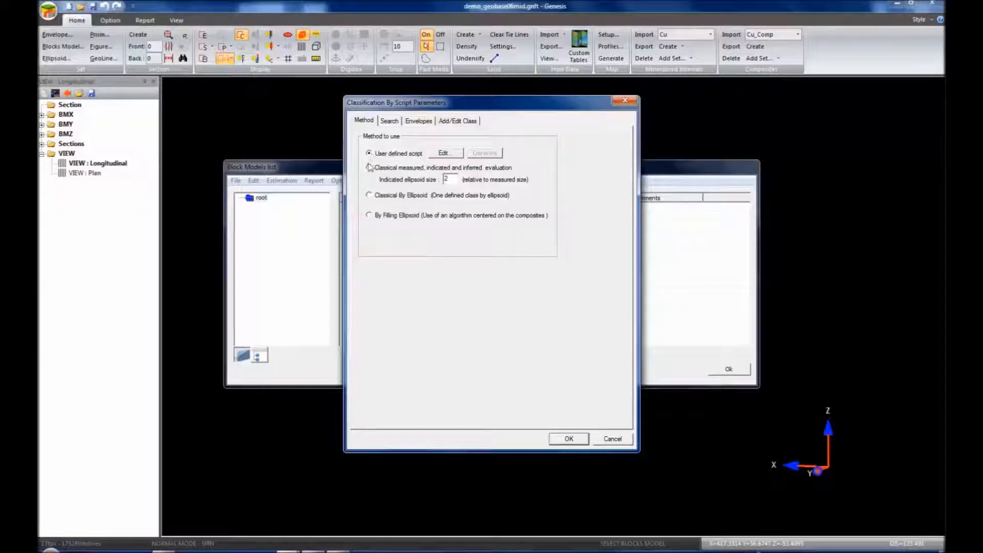
{"action": "left_click", "coordinate": [369, 169]}
{"action": "double_click", "coordinate": [449, 179]}
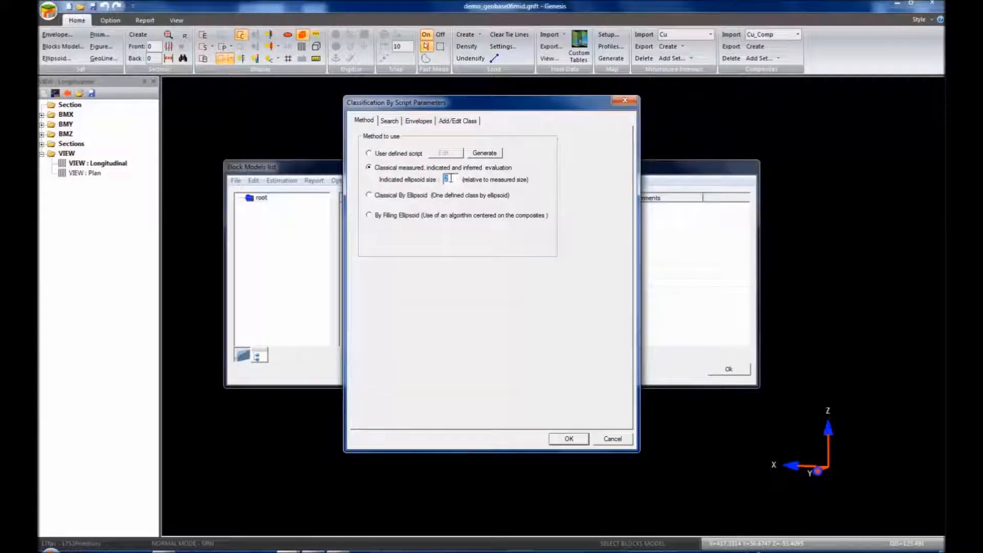
{"action": "type", "text": "2"}
Set the classification method to Classical By Ellipsoid, with one defined class per ellipsoid
{"action": "left_click", "coordinate": [369, 195]}
{"action": "left_click", "coordinate": [369, 215]}
{"action": "left_click", "coordinate": [369, 195]}
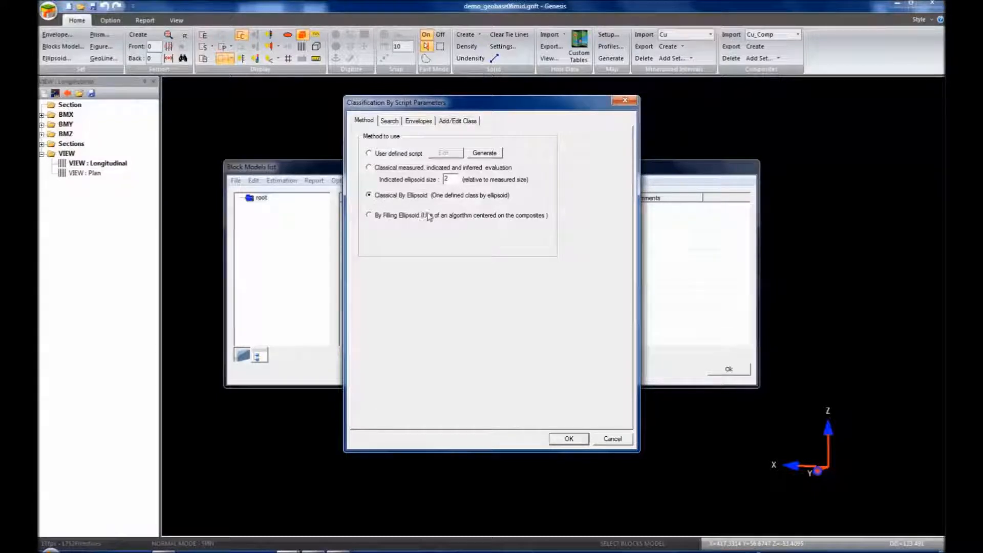
Use the Cu_Comp composites set for the search, assign the measured class to Pass1 and add a second pass
{"action": "left_click", "coordinate": [387, 122]}
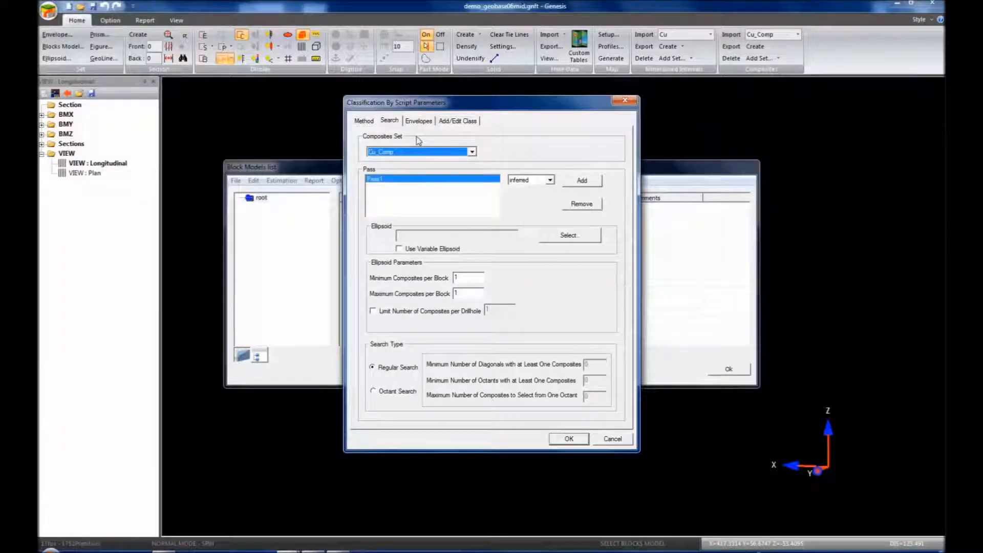
{"action": "left_click", "coordinate": [403, 152]}
{"action": "left_click", "coordinate": [405, 159]}
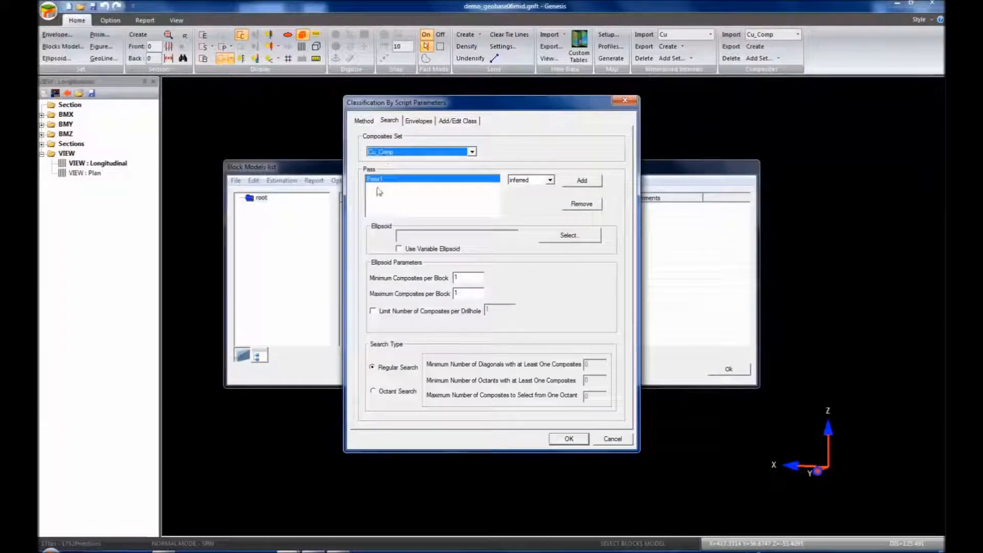
{"action": "left_click", "coordinate": [550, 180]}
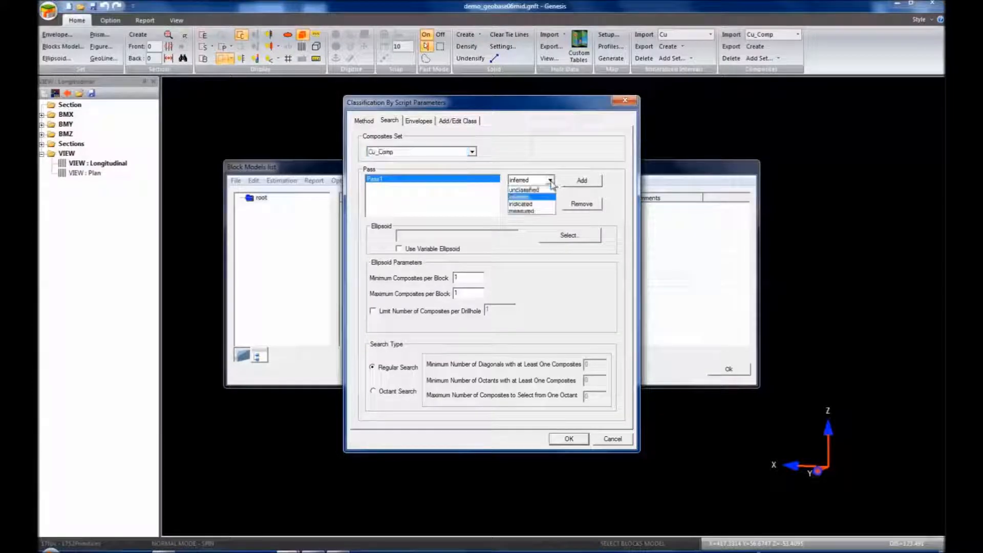
{"action": "left_click", "coordinate": [531, 212]}
{"action": "left_click", "coordinate": [586, 183]}
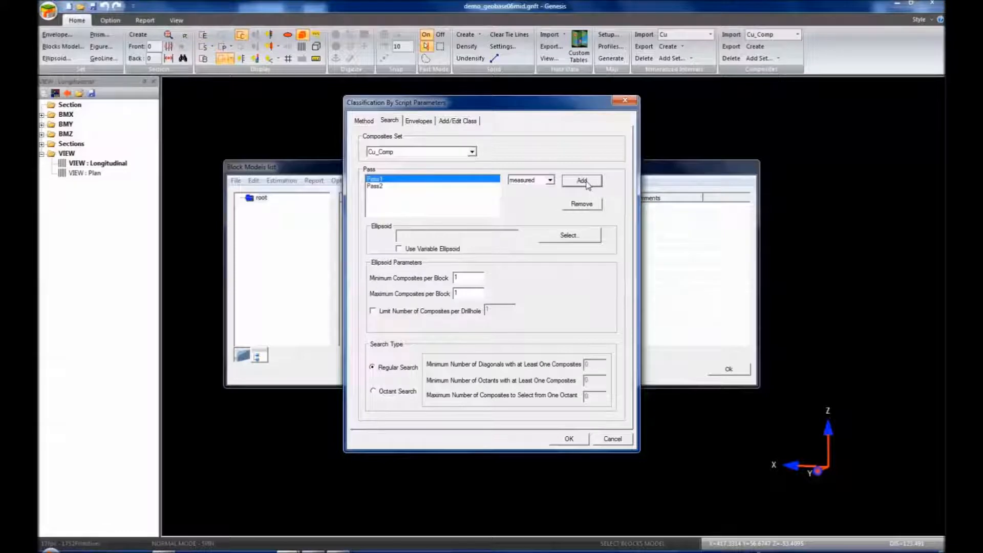
Assign the indicated class to Pass2
{"action": "left_click", "coordinate": [397, 187]}
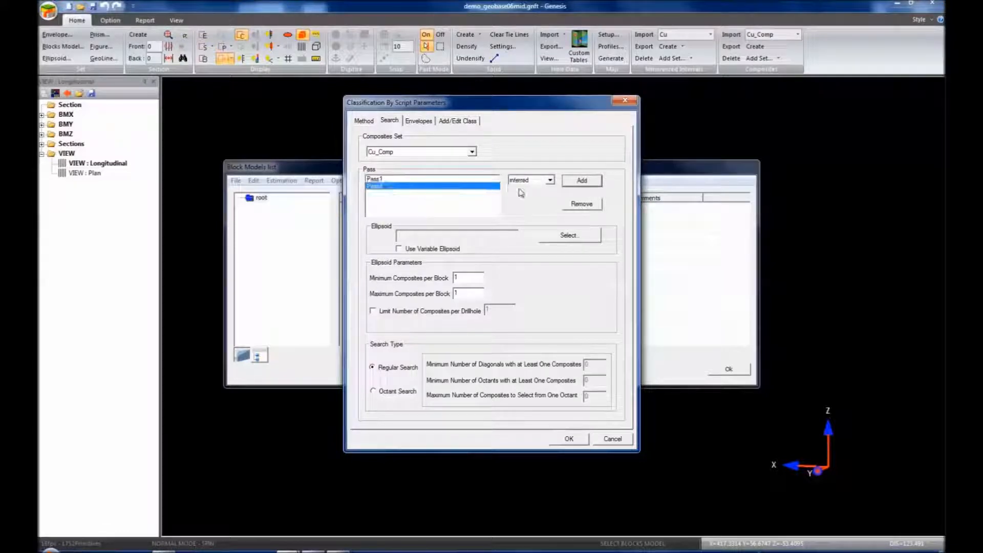
{"action": "left_click", "coordinate": [549, 181]}
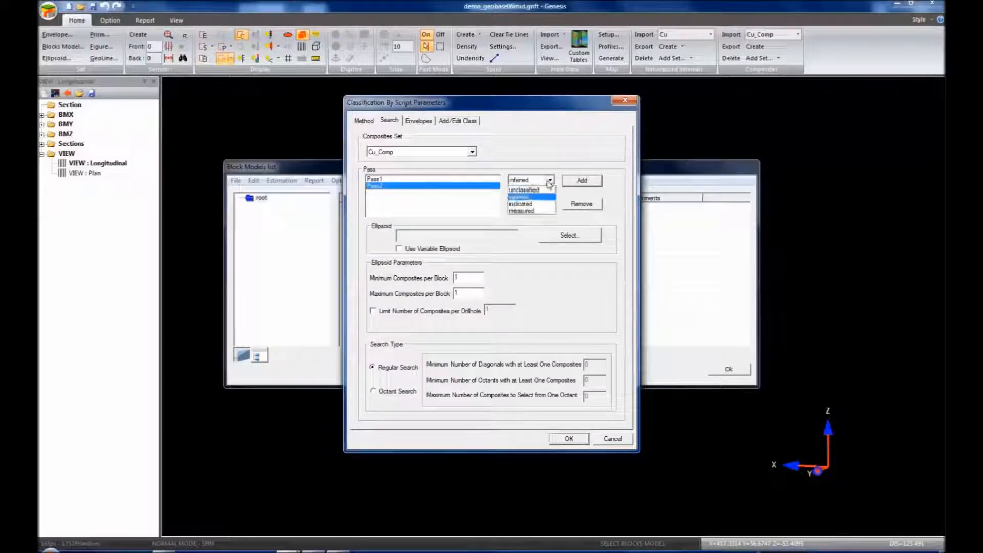
{"action": "left_click", "coordinate": [531, 204]}
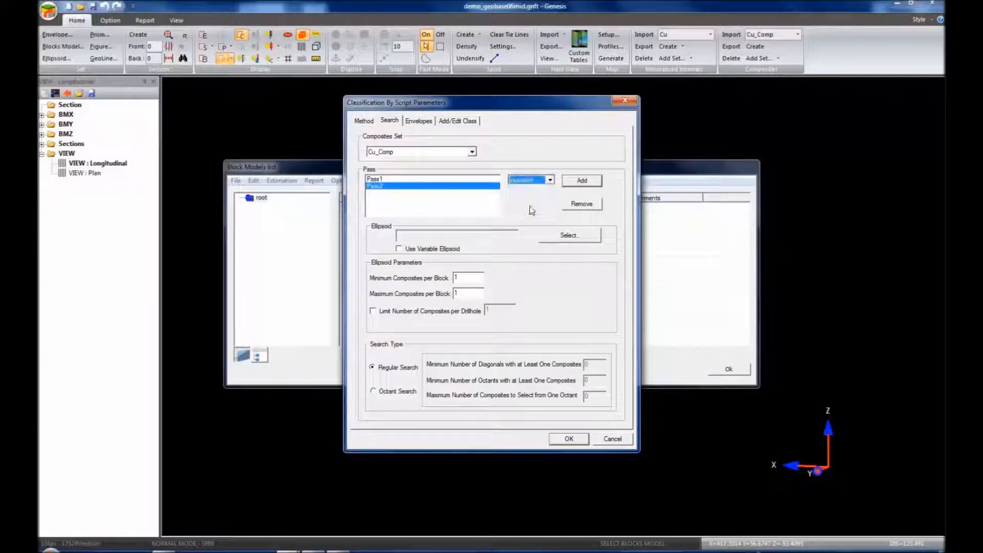
Assign the measured ellipsoid to Pass1
{"action": "left_click", "coordinate": [375, 179]}
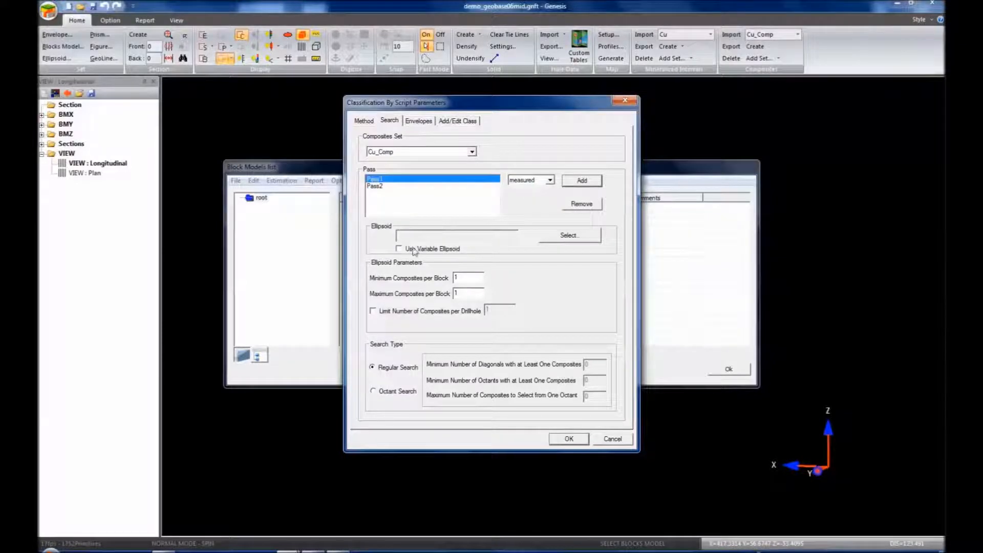
{"action": "left_click", "coordinate": [570, 236]}
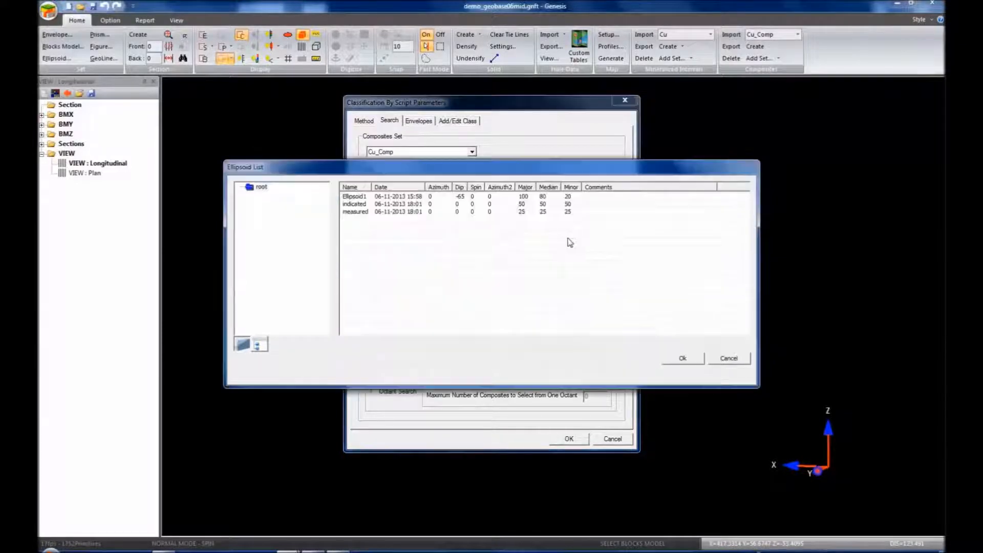
{"action": "left_click", "coordinate": [354, 211]}
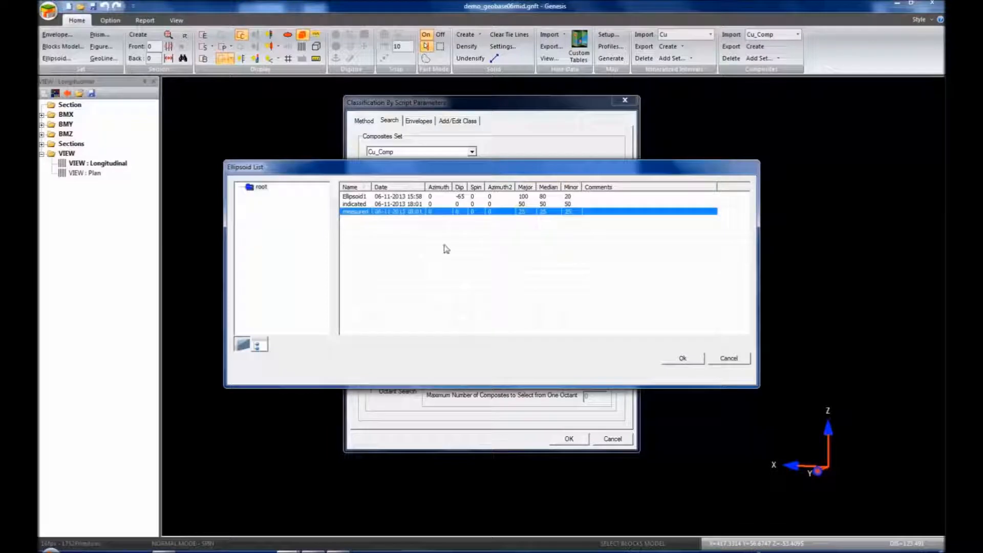
{"action": "left_click", "coordinate": [680, 360]}
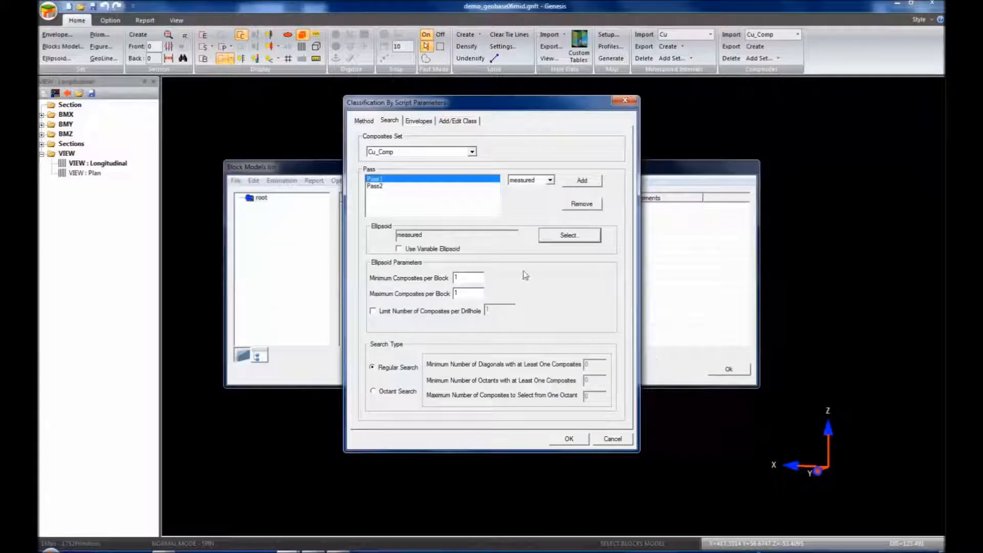
Assign the indicated ellipsoid to Pass2
{"action": "left_click", "coordinate": [381, 185]}
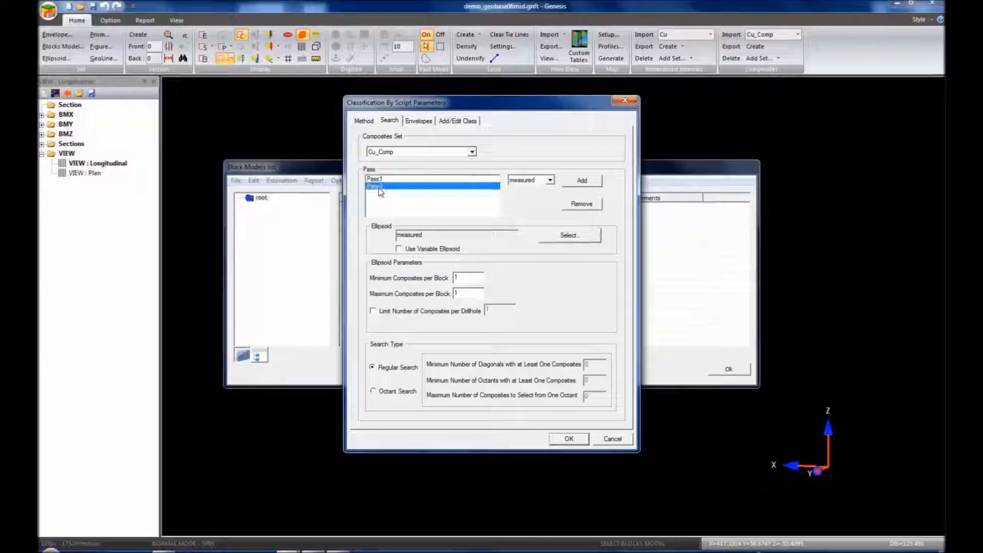
{"action": "left_click", "coordinate": [567, 237]}
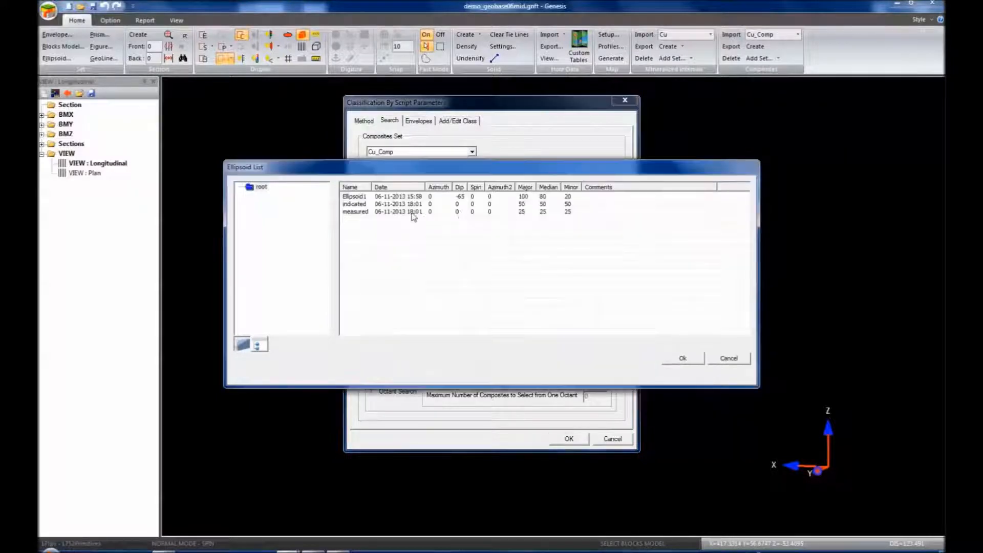
{"action": "left_click", "coordinate": [354, 205]}
{"action": "left_click", "coordinate": [683, 359]}
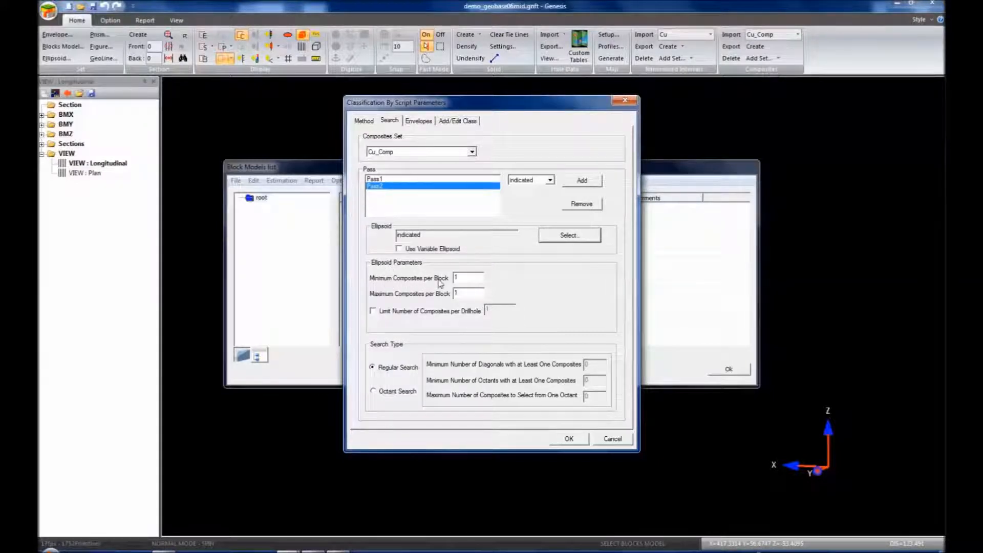
{"action": "double_click", "coordinate": [464, 279]}
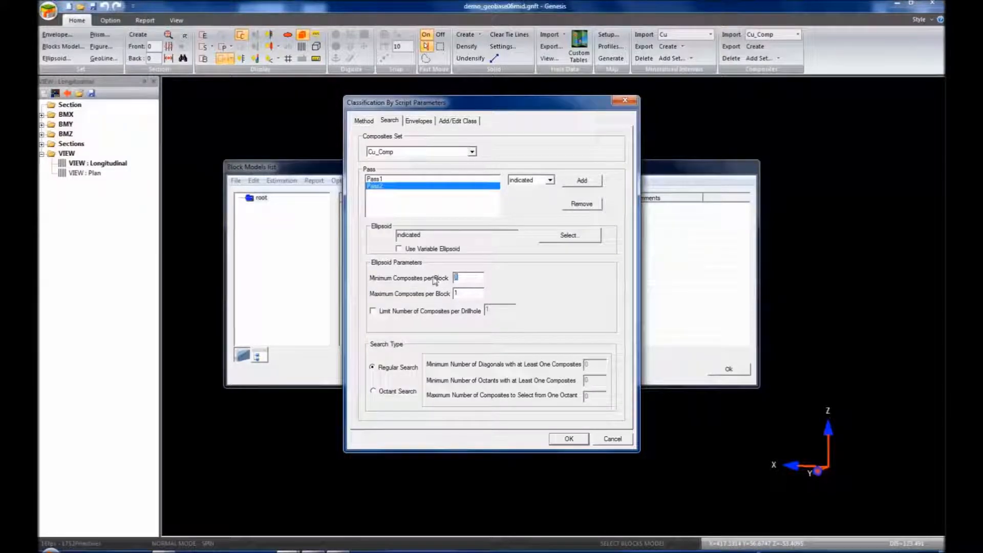
{"action": "type", "text": "3"}
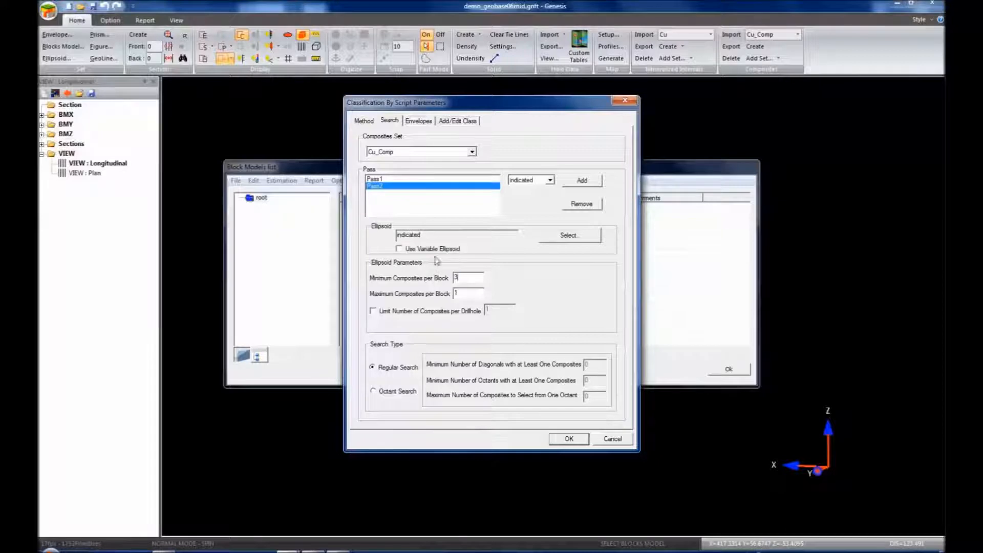
{"action": "key", "text": "BackSpace"}
For Pass1, set the minimum composites per block to 3 and maximum to 999, and enable the drillhole limit of 1 composite
{"action": "left_click", "coordinate": [377, 179]}
{"action": "left_click", "coordinate": [529, 318]}
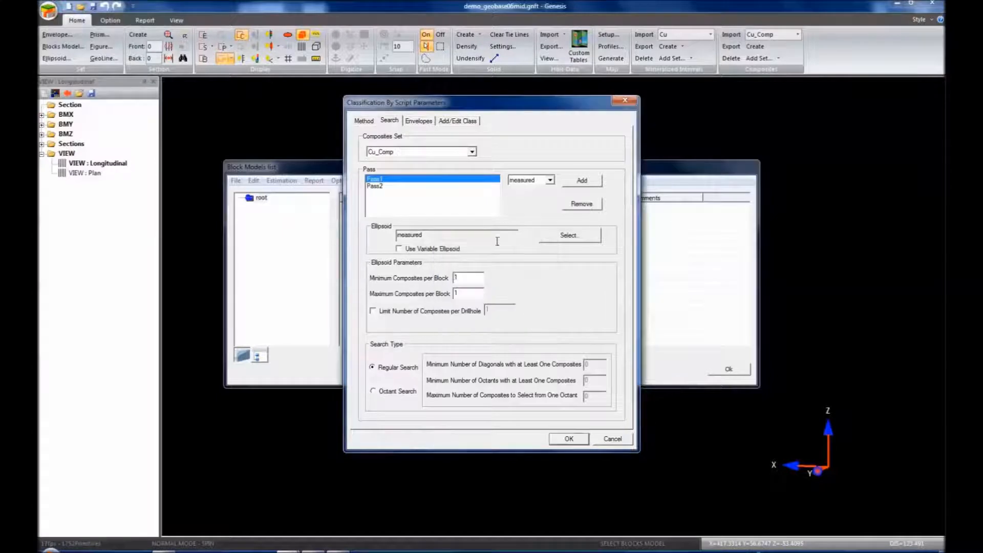
{"action": "double_click", "coordinate": [458, 277]}
{"action": "type", "text": "3"}
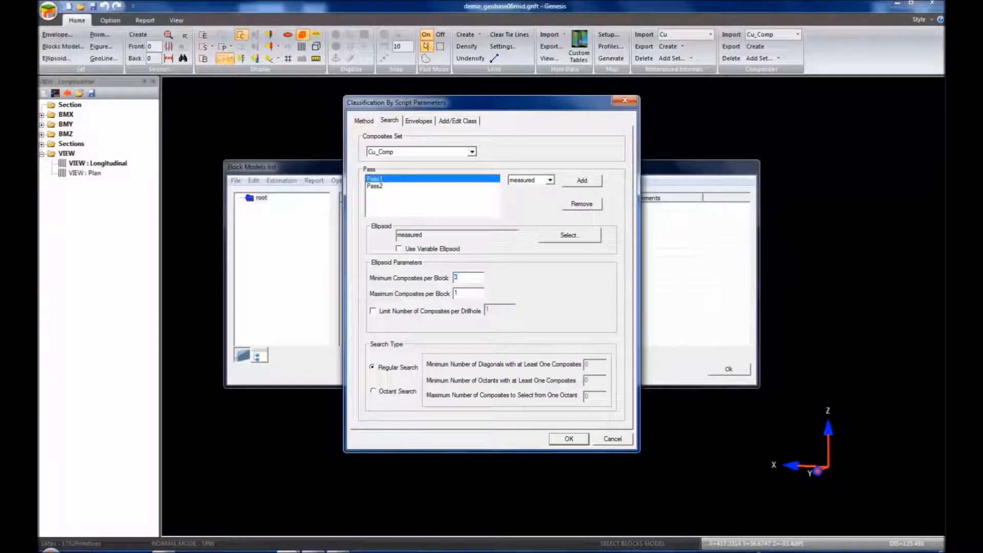
{"action": "double_click", "coordinate": [457, 293]}
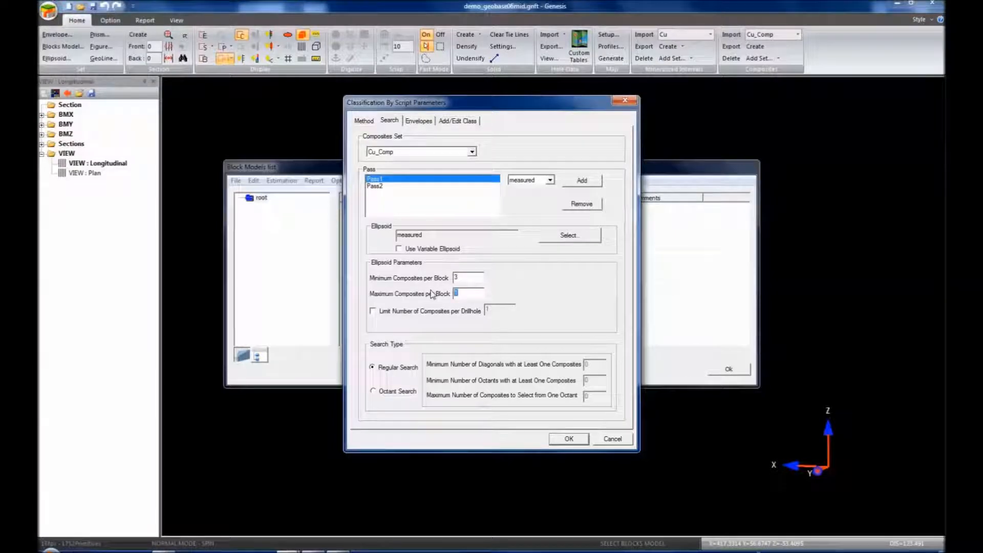
{"action": "type", "text": "8"}
{"action": "left_click", "coordinate": [374, 311]}
{"action": "double_click", "coordinate": [456, 277]}
{"action": "double_click", "coordinate": [488, 309]}
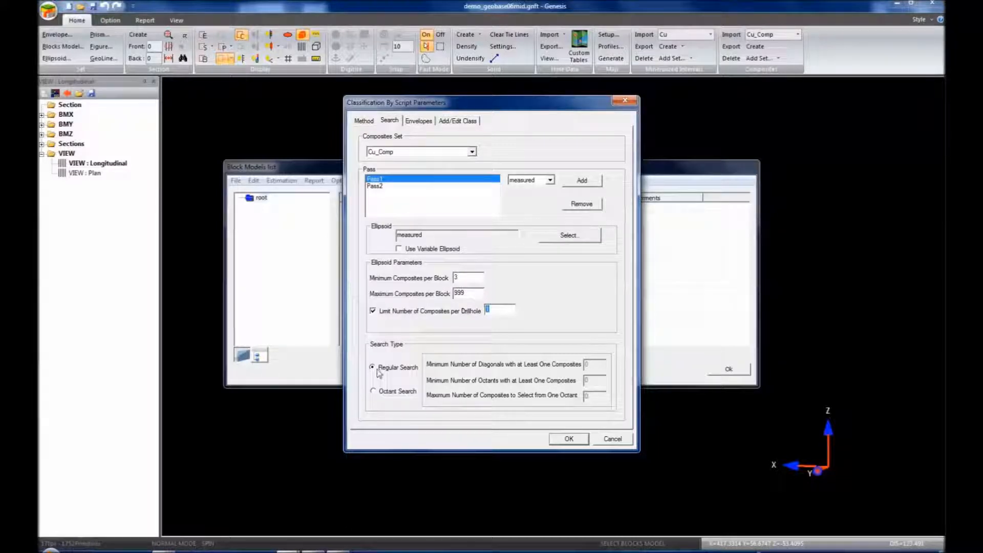
{"action": "left_click", "coordinate": [420, 121]}
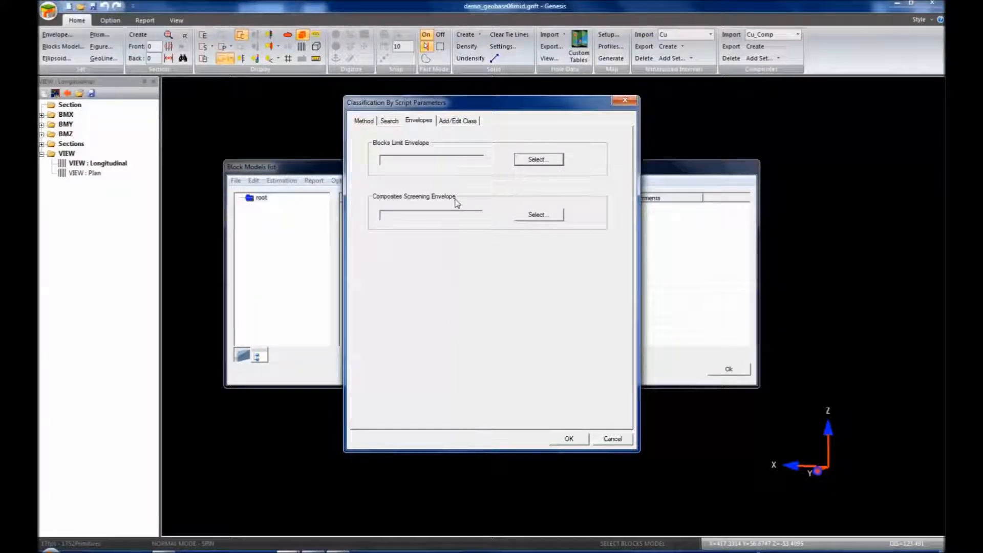
{"action": "left_click", "coordinate": [457, 123]}
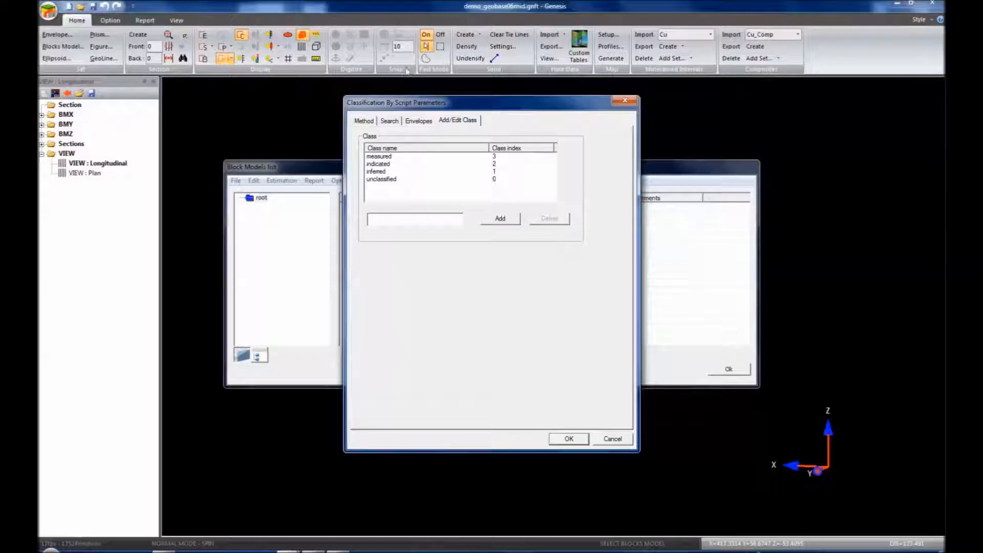
{"action": "left_click", "coordinate": [419, 122]}
For Pass2, set 2 minimum and 999 maximum composites per block, limit composites per drillhole to 1, and accept the classification parameters
{"action": "left_click", "coordinate": [390, 120]}
{"action": "left_click", "coordinate": [392, 186]}
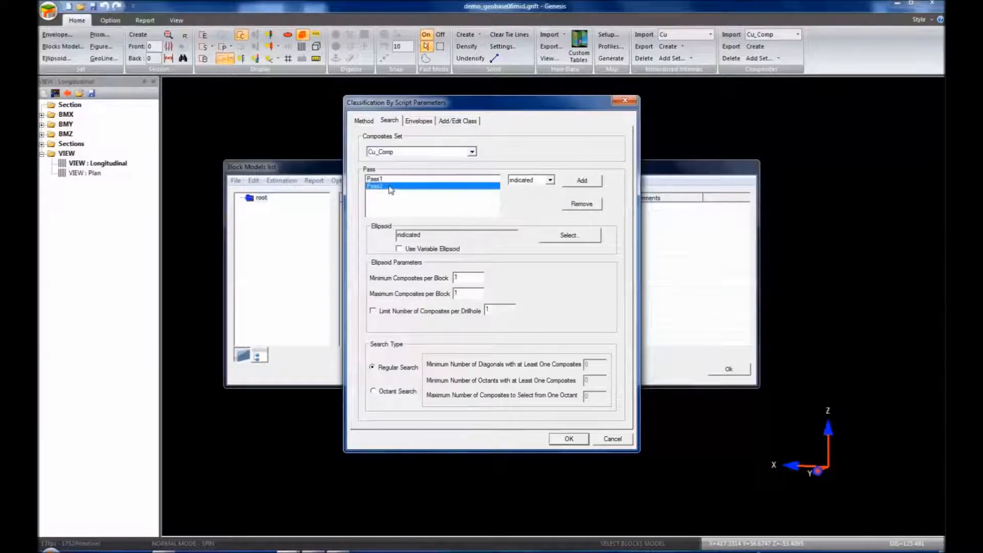
{"action": "double_click", "coordinate": [467, 280]}
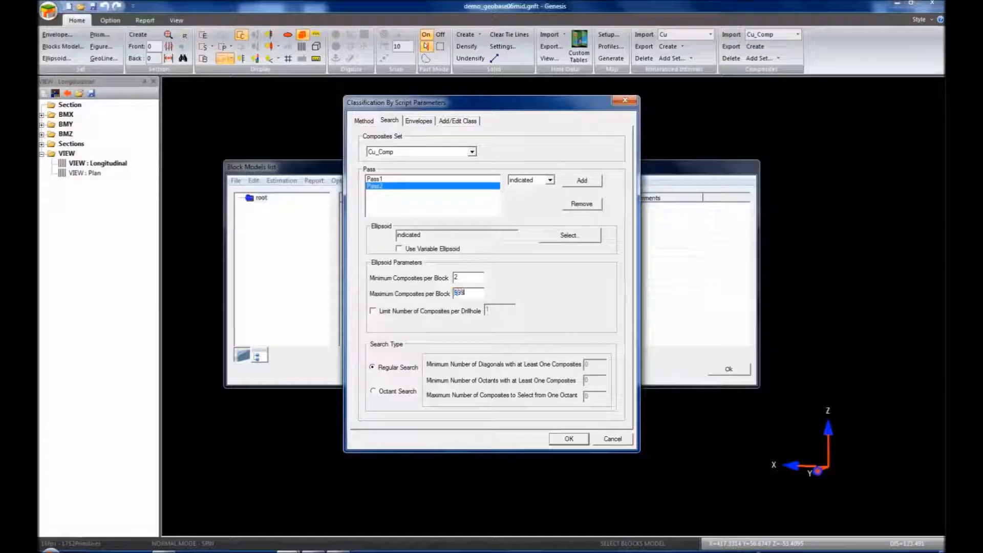
{"action": "left_click", "coordinate": [373, 310]}
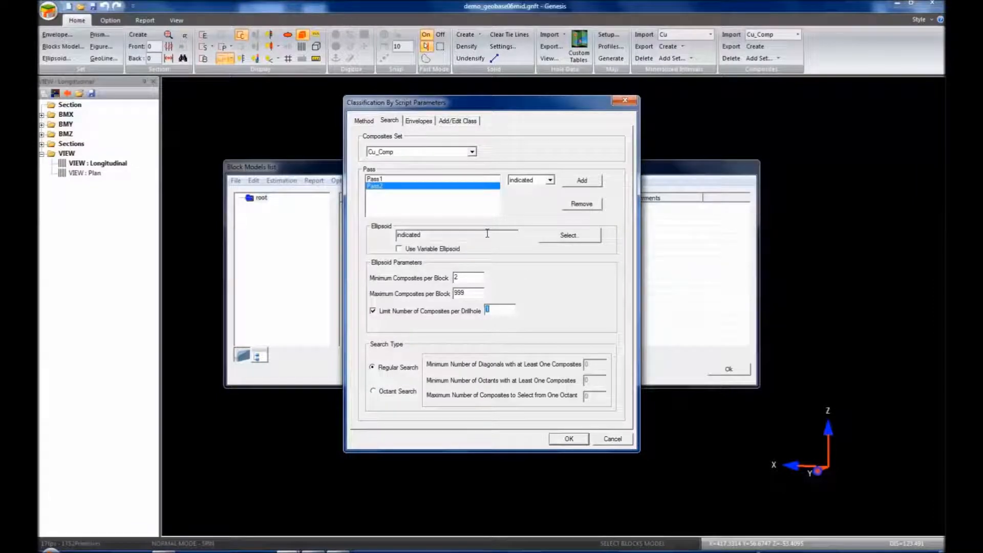
{"action": "mouse_move", "coordinate": [488, 233]}
{"action": "left_click", "coordinate": [567, 438]}
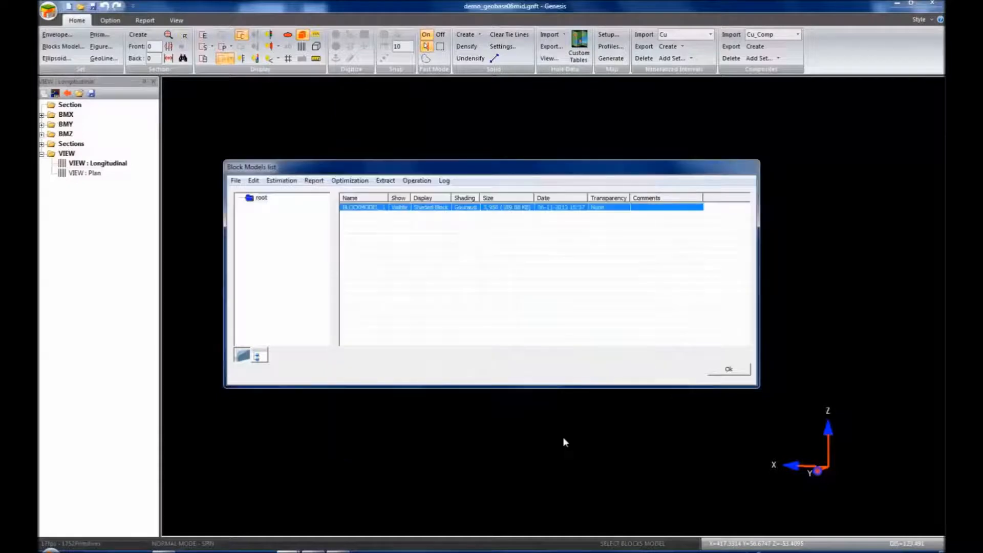
Classify the selected block model and inspect the classification of its blocks in the 3D view
{"action": "left_click", "coordinate": [289, 182]}
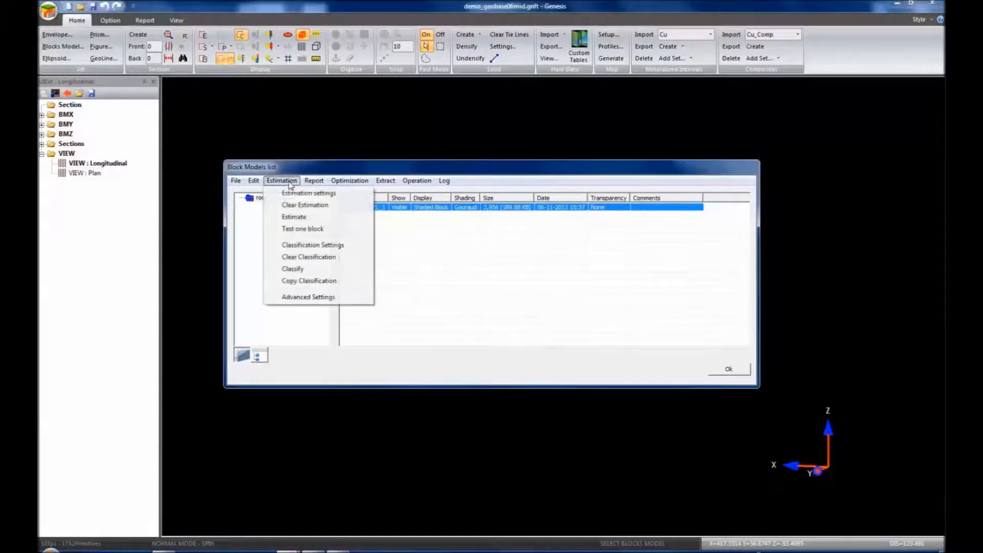
{"action": "left_click", "coordinate": [298, 271]}
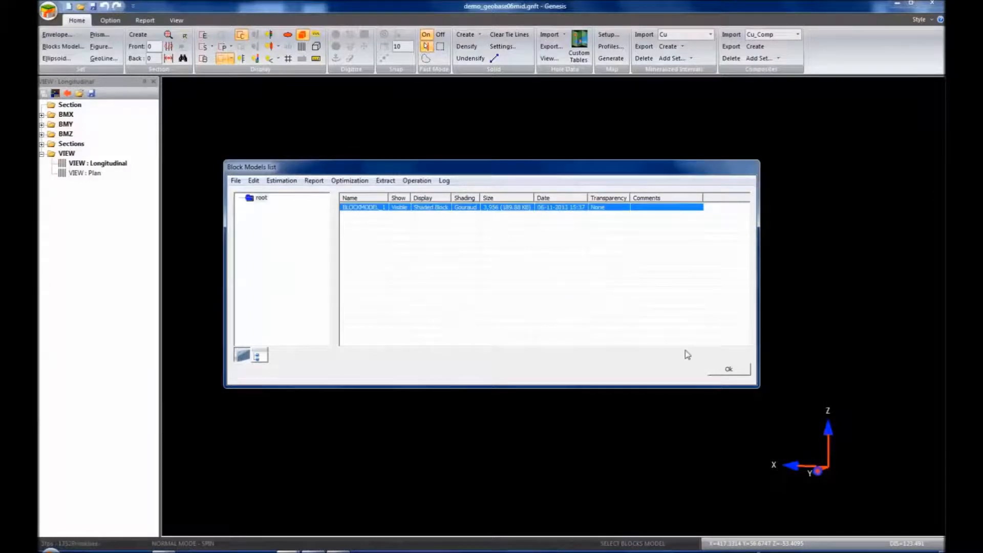
{"action": "left_click", "coordinate": [729, 369]}
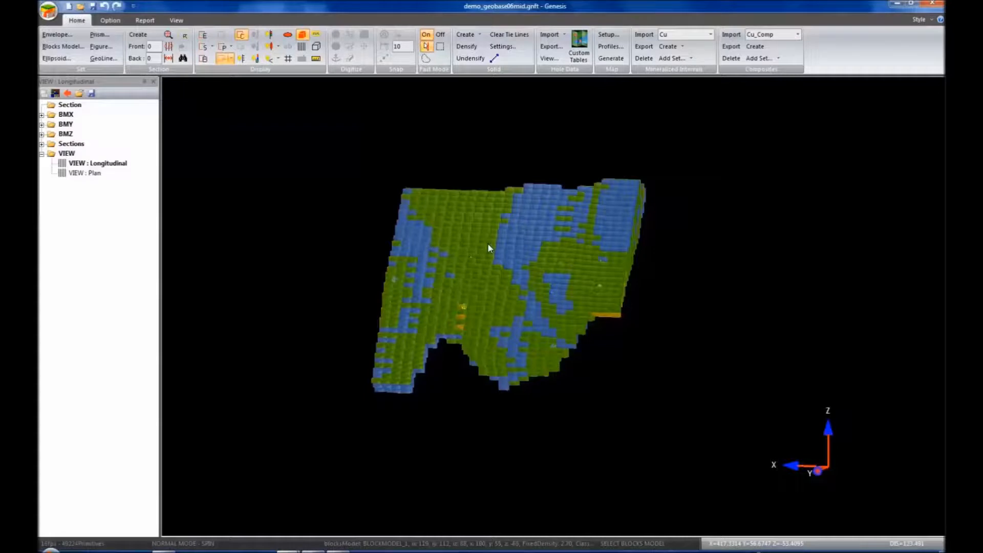
{"action": "mouse_move", "coordinate": [488, 245]}
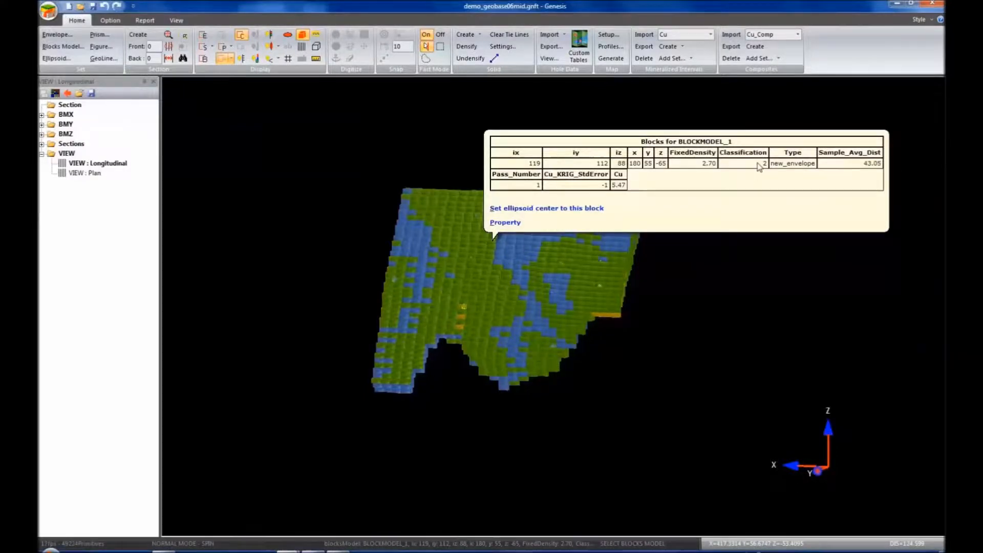
{"action": "mouse_move", "coordinate": [383, 384]}
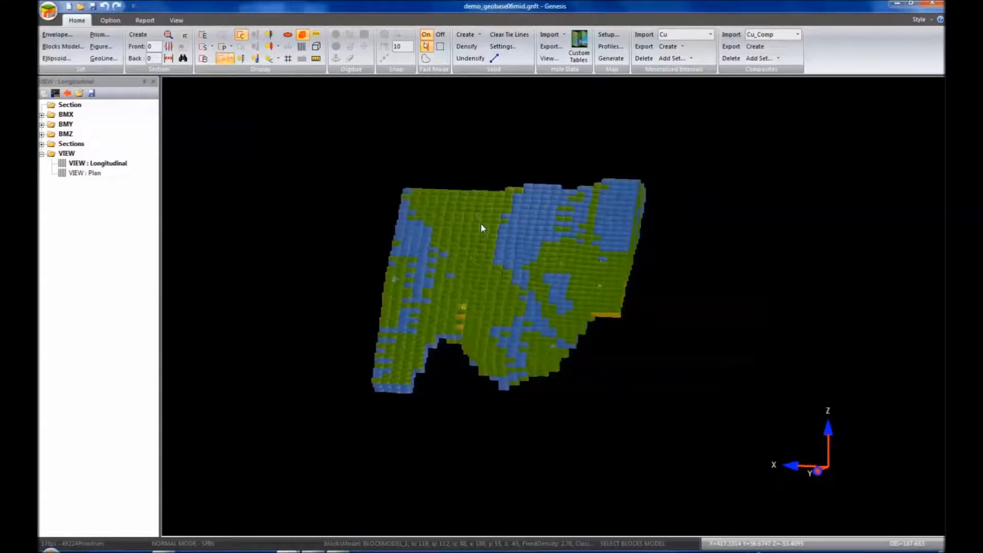
{"action": "scroll", "coordinate": [524, 257], "scroll_direction": "up", "scroll_amount": 3}
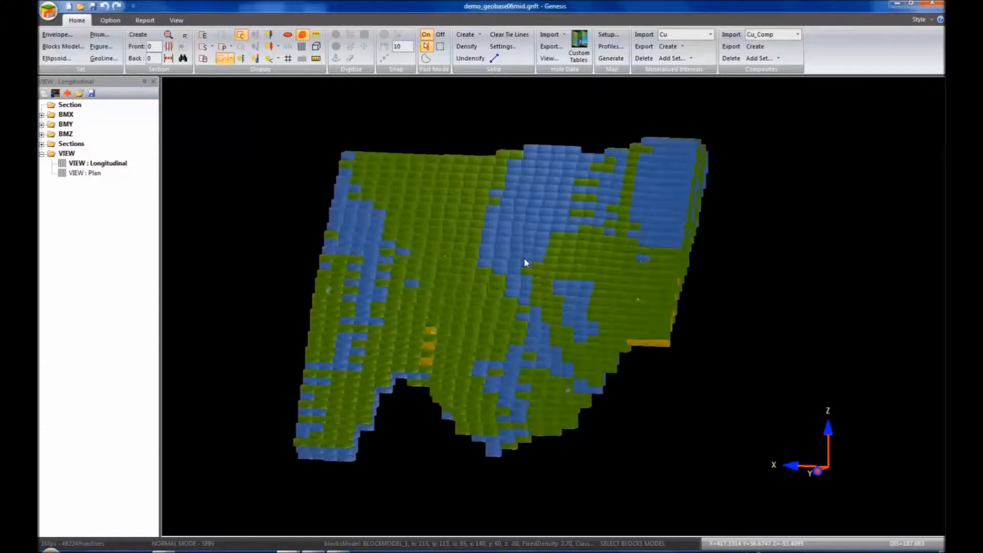
{"action": "left_click_drag", "start_coordinate": [520, 287], "coordinate": [509, 261]}
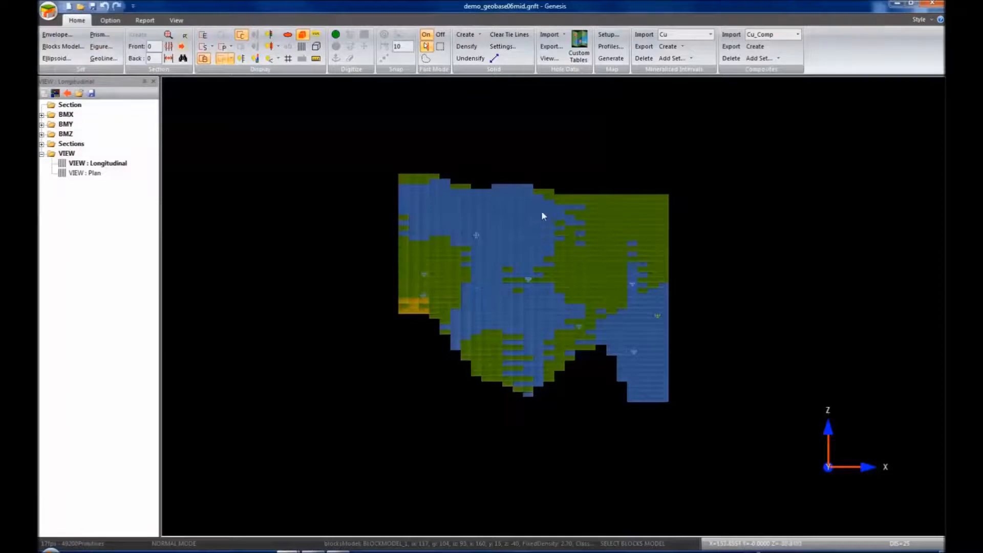
Add a schema variable named Classification and make it a calculated variable
{"action": "left_click", "coordinate": [110, 25]}
{"action": "left_click", "coordinate": [68, 47]}
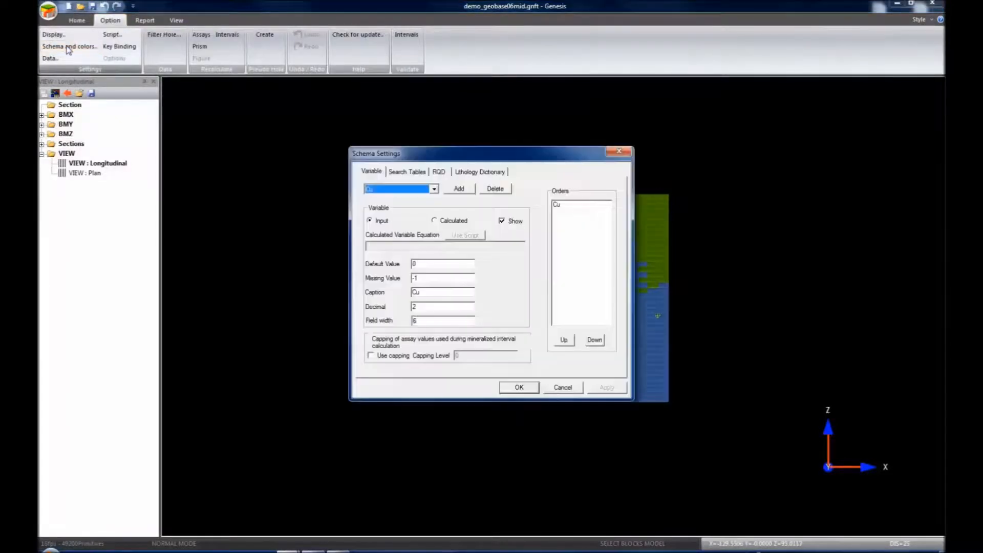
{"action": "left_click", "coordinate": [460, 189]}
{"action": "type", "text": "C"}
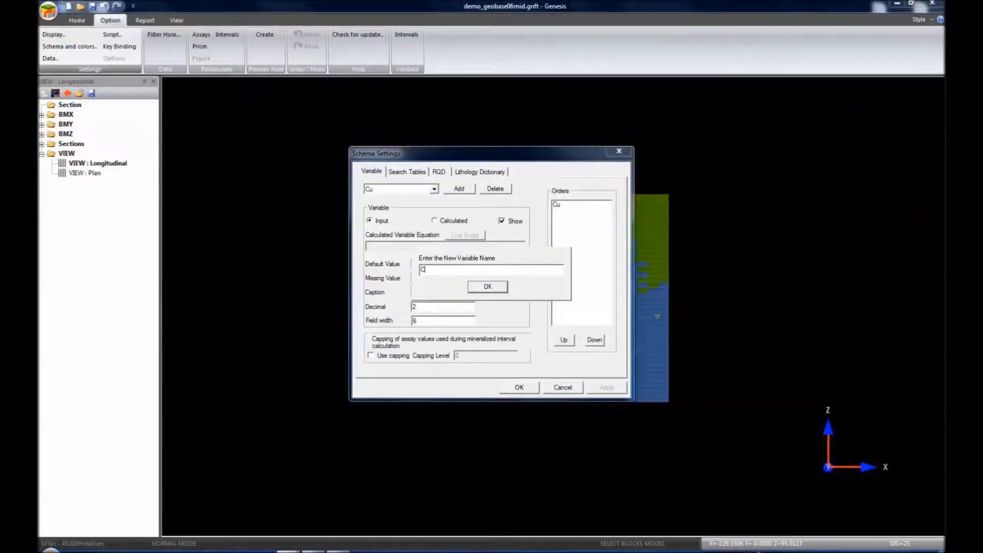
{"action": "type", "text": "fication"}
{"action": "left_click", "coordinate": [489, 288]}
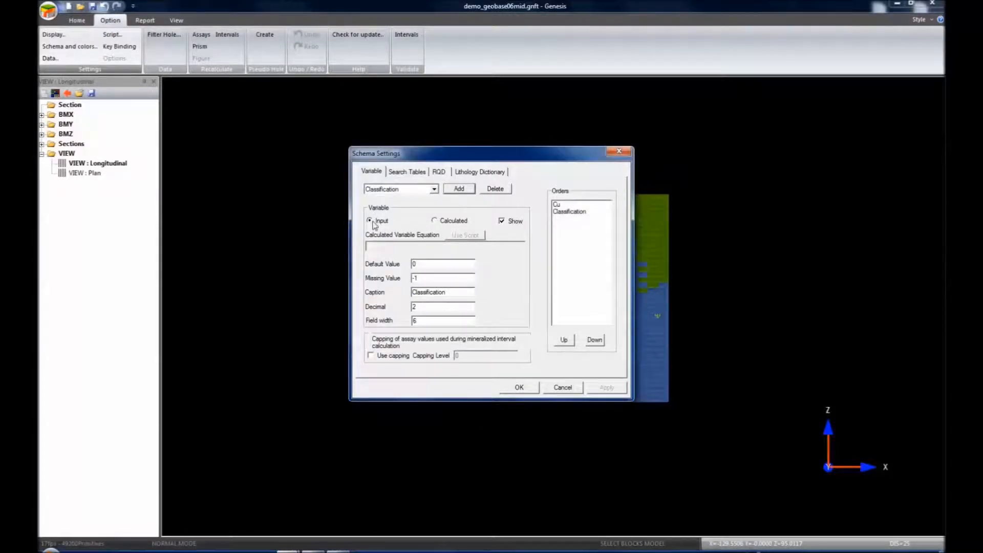
{"action": "left_click", "coordinate": [435, 220]}
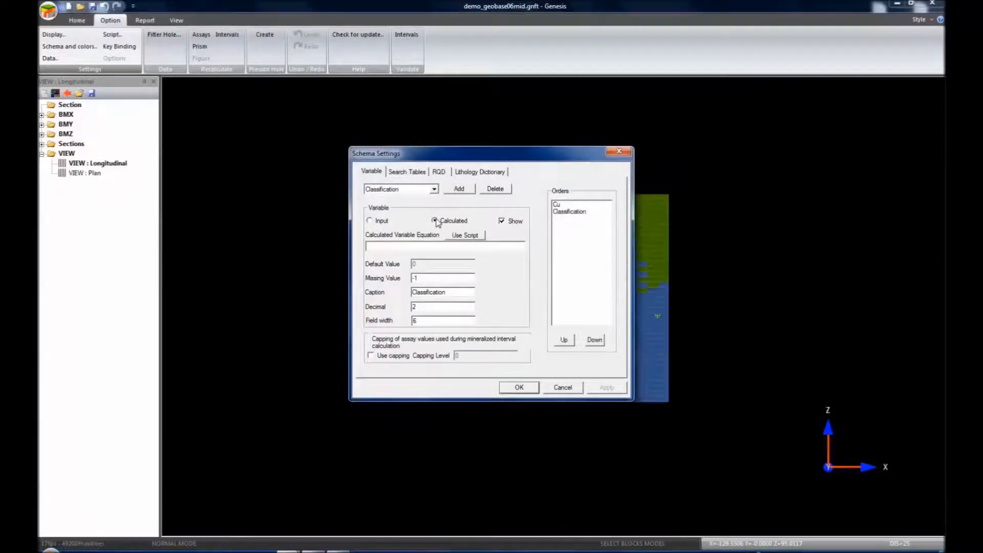
{"action": "double_click", "coordinate": [415, 278]}
{"action": "left_click", "coordinate": [519, 387]}
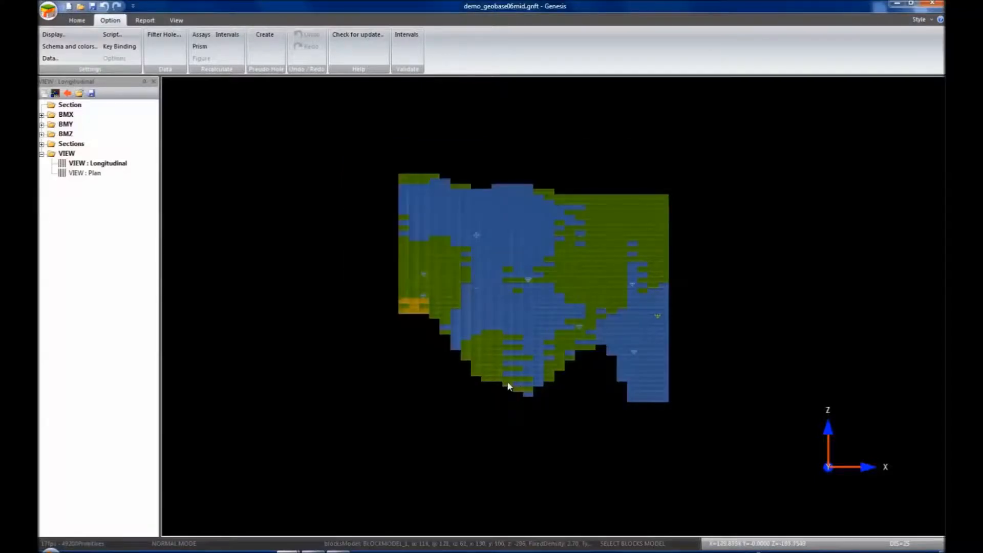
Create a new search table in the schema settings and name it Classification
{"action": "left_click", "coordinate": [59, 47]}
{"action": "left_click", "coordinate": [404, 172]}
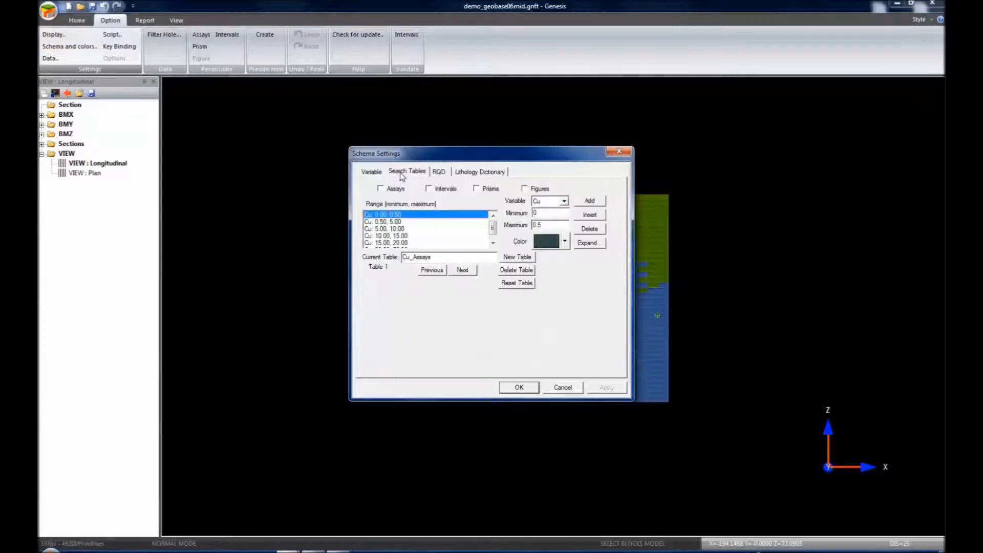
{"action": "left_click", "coordinate": [517, 257]}
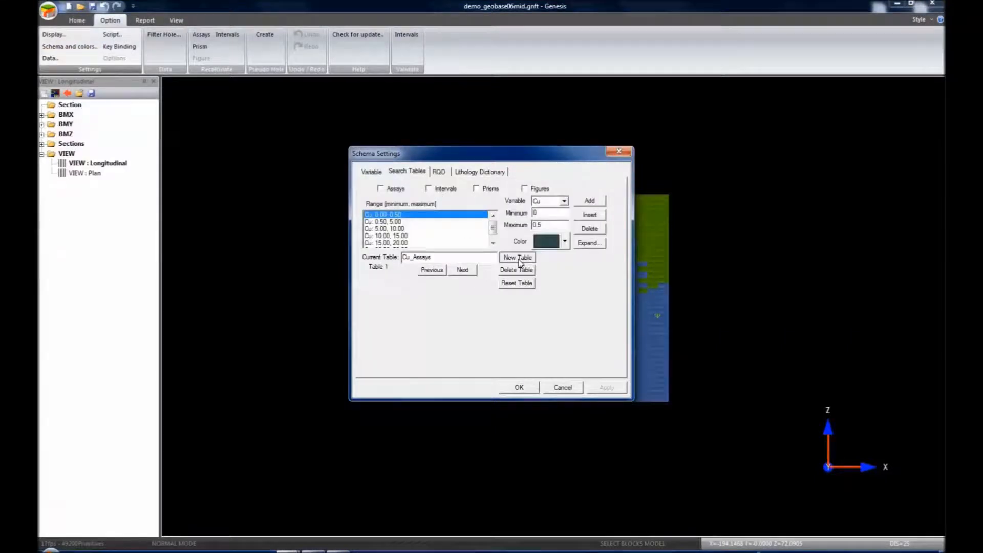
{"action": "double_click", "coordinate": [456, 258]}
{"action": "type", "text": "Cla"}
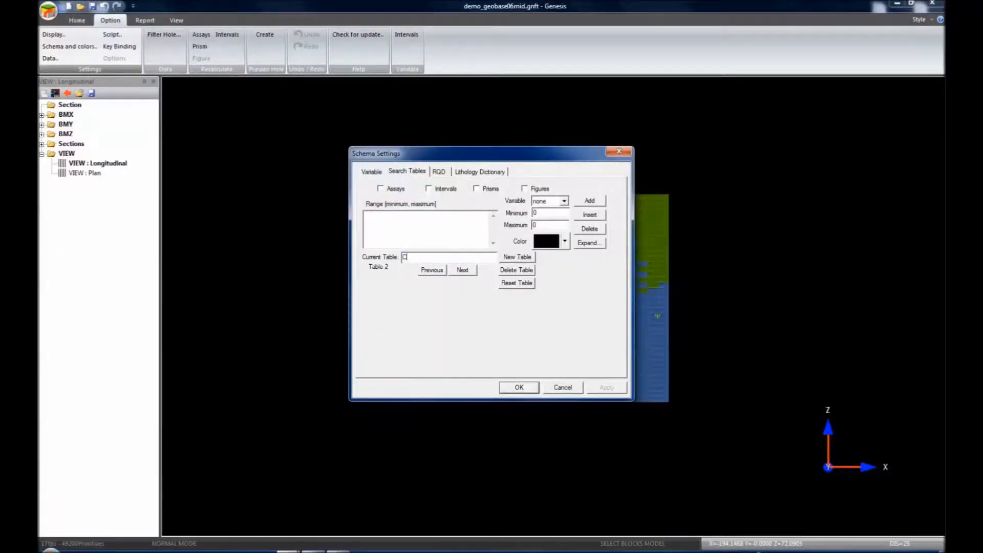
{"action": "type", "text": "ssification"}
Add three ranges for the Classification variable to the Classification search table
{"action": "left_click", "coordinate": [563, 201]}
{"action": "left_click", "coordinate": [556, 224]}
{"action": "left_click", "coordinate": [589, 201]}
{"action": "left_click", "coordinate": [589, 201]}
{"action": "left_click", "coordinate": [589, 201]}
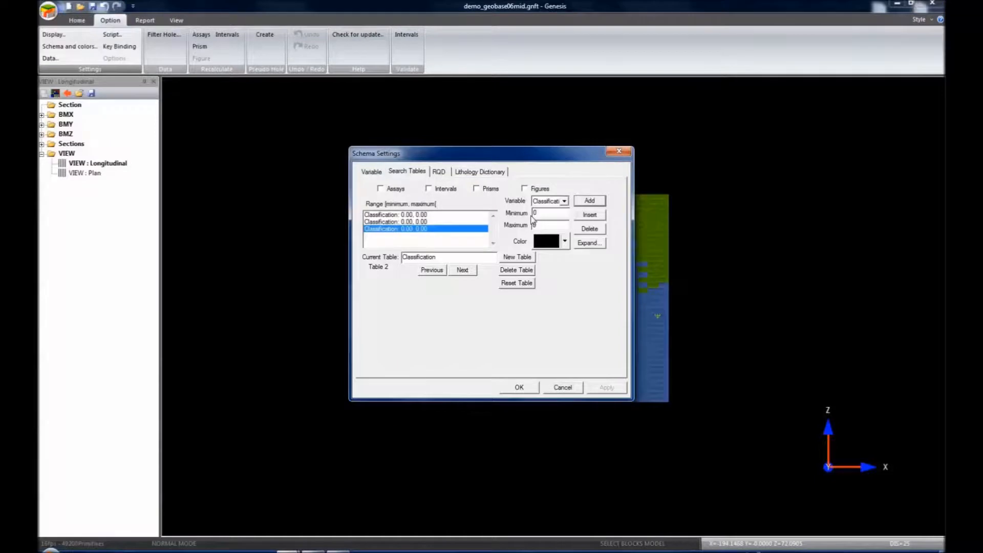
Set the first Classification range to minimum 1 and maximum 1.1, and color it blue
{"action": "left_click", "coordinate": [415, 215]}
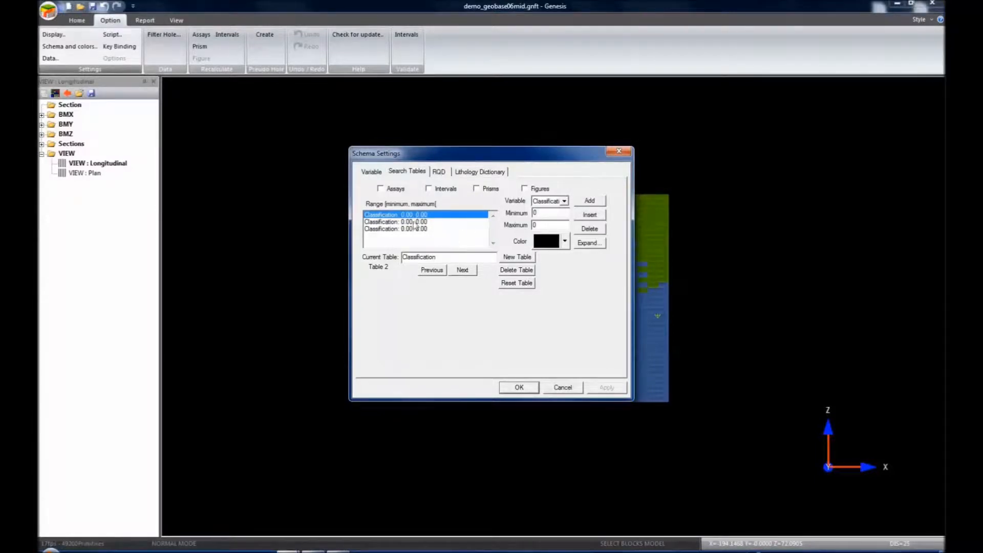
{"action": "double_click", "coordinate": [535, 213]}
{"action": "type", "text": "1"}
{"action": "key", "text": "Tab"}
{"action": "type", "text": "1.1"}
{"action": "left_click", "coordinate": [565, 241]}
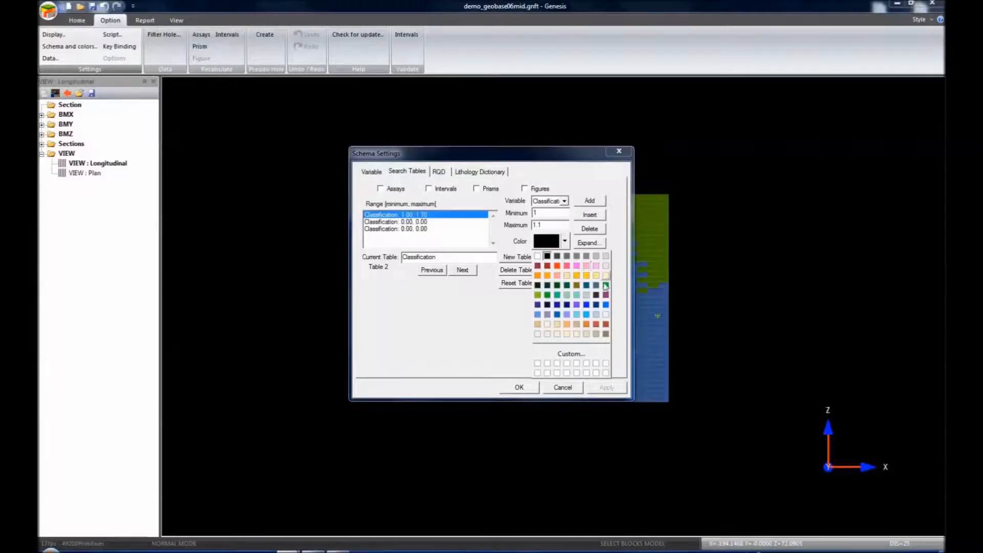
{"action": "left_click", "coordinate": [606, 305]}
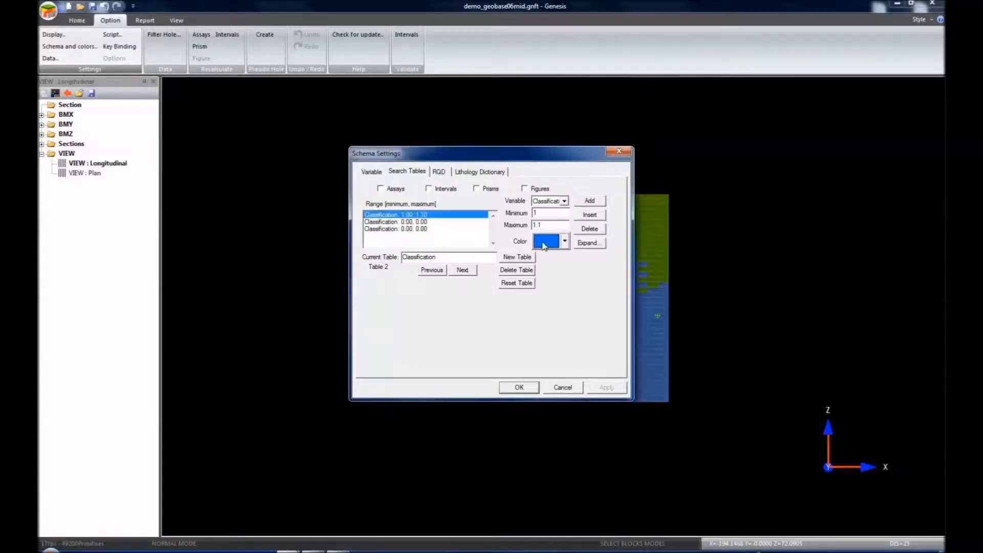
Set the second Classification range to minimum 2 and maximum 2.2, and color it orange
{"action": "left_click", "coordinate": [423, 223]}
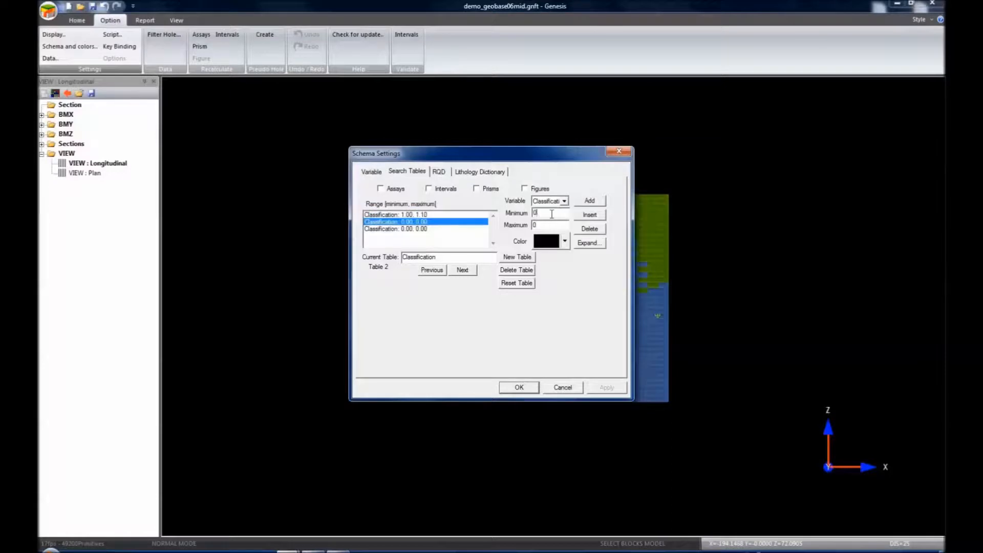
{"action": "type", "text": "2"}
{"action": "key", "text": "Tab"}
{"action": "type", "text": "2.2"}
{"action": "left_click", "coordinate": [564, 241]}
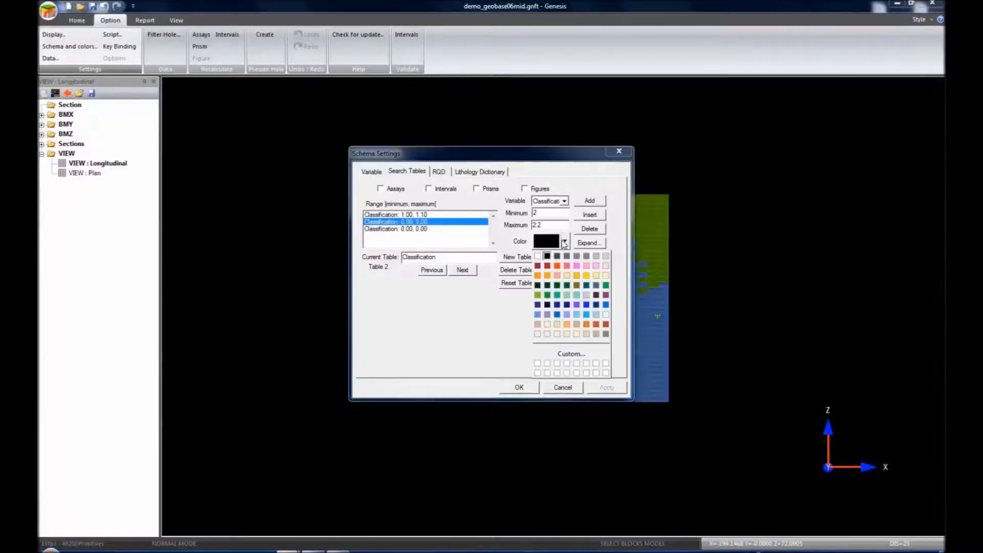
{"action": "left_click", "coordinate": [576, 275]}
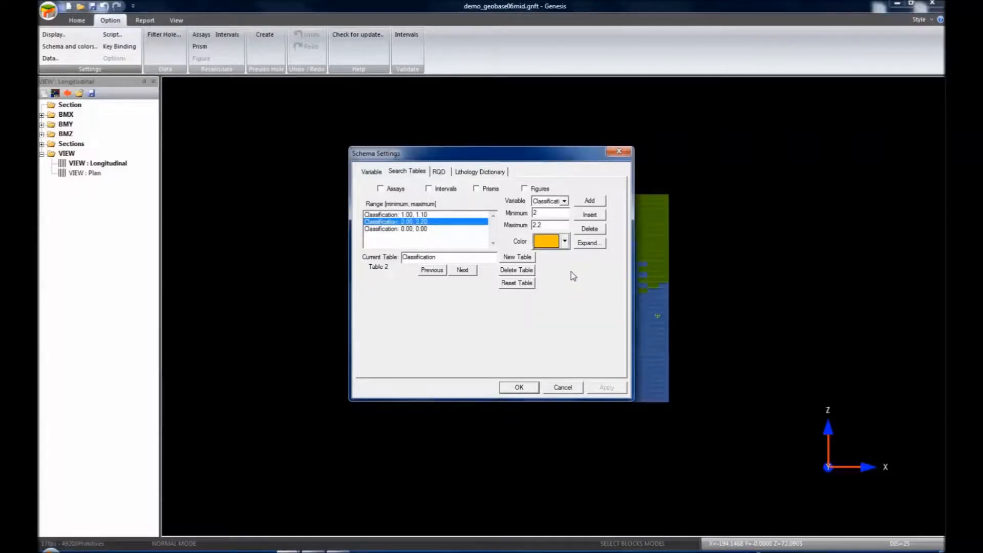
Set the third Classification range to minimum 3 and maximum 3.3, color it orange-red, and accept the schema settings
{"action": "left_click", "coordinate": [422, 228]}
{"action": "double_click", "coordinate": [546, 214]}
{"action": "type", "text": "3"}
{"action": "key", "text": "Tab"}
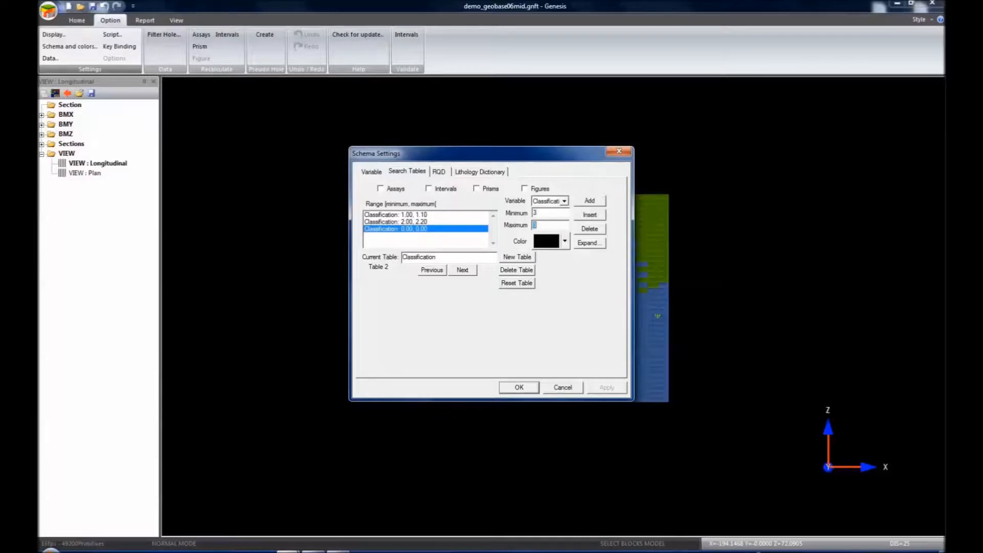
{"action": "type", "text": "3.3"}
{"action": "left_click", "coordinate": [565, 242]}
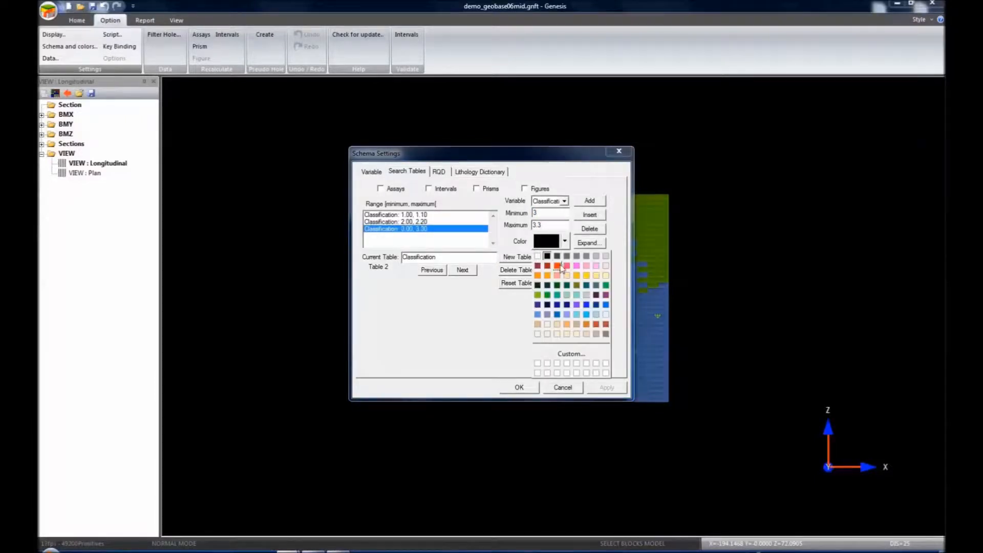
{"action": "left_click", "coordinate": [557, 266]}
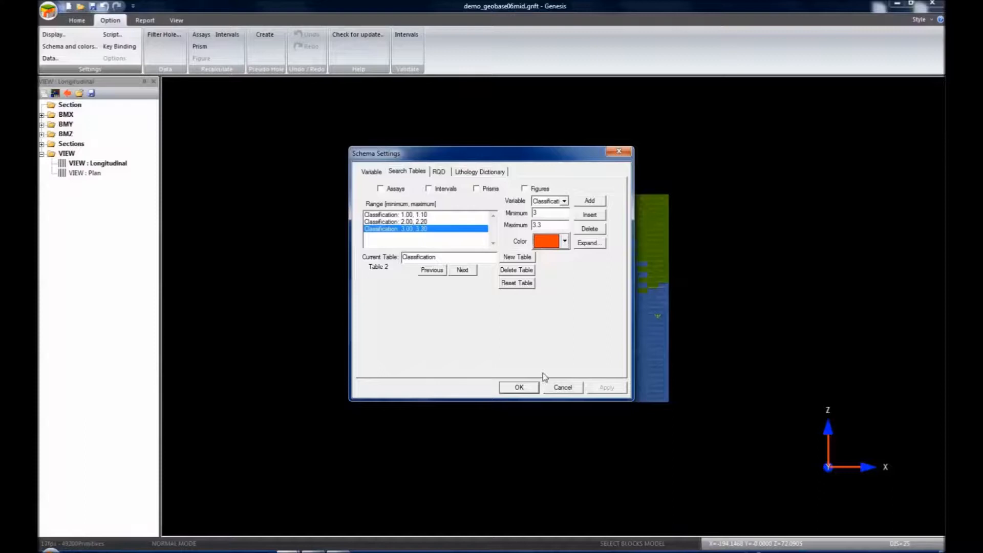
{"action": "left_click", "coordinate": [519, 387]}
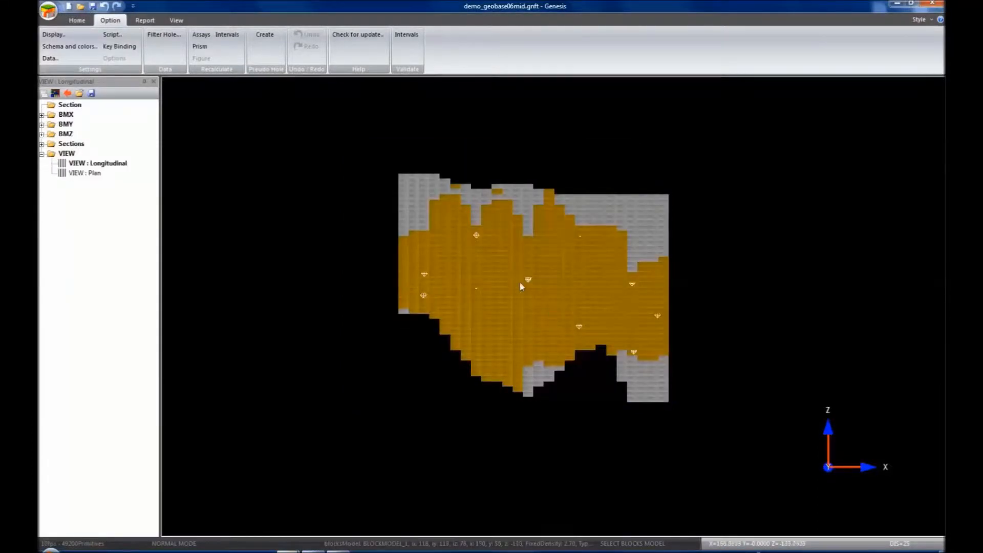
Inspect the properties of the grey blocks along the model's upper edge, including their Classification value
{"action": "left_click", "coordinate": [601, 201]}
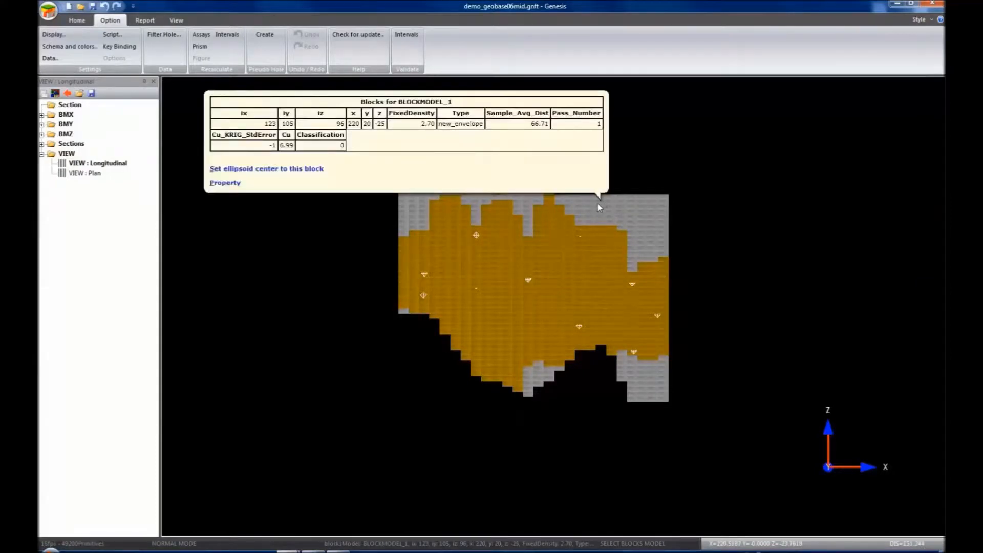
{"action": "left_click", "coordinate": [339, 146]}
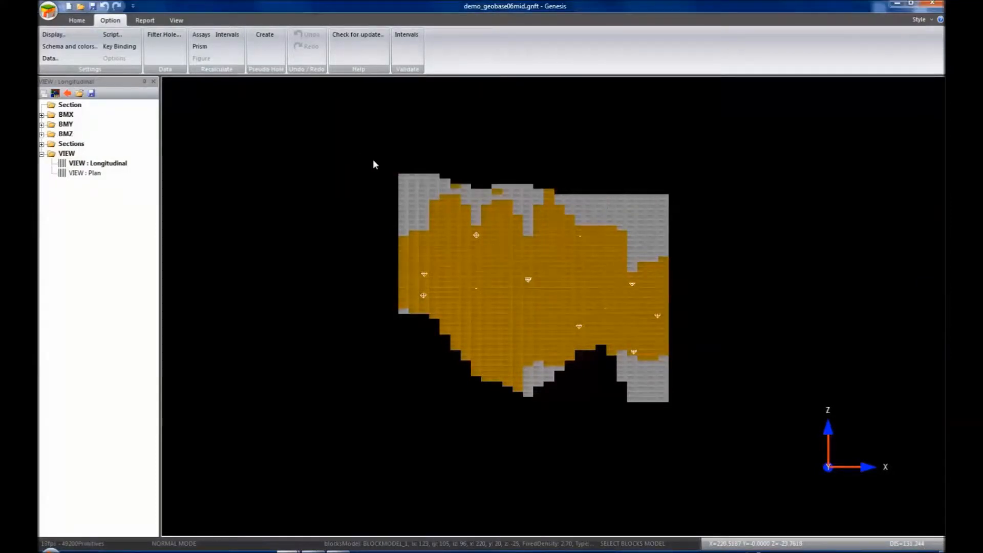
{"action": "left_click", "coordinate": [416, 192]}
{"action": "left_click", "coordinate": [534, 265]}
{"action": "middle_click_drag", "start_coordinate": [550, 277], "coordinate": [524, 279]}
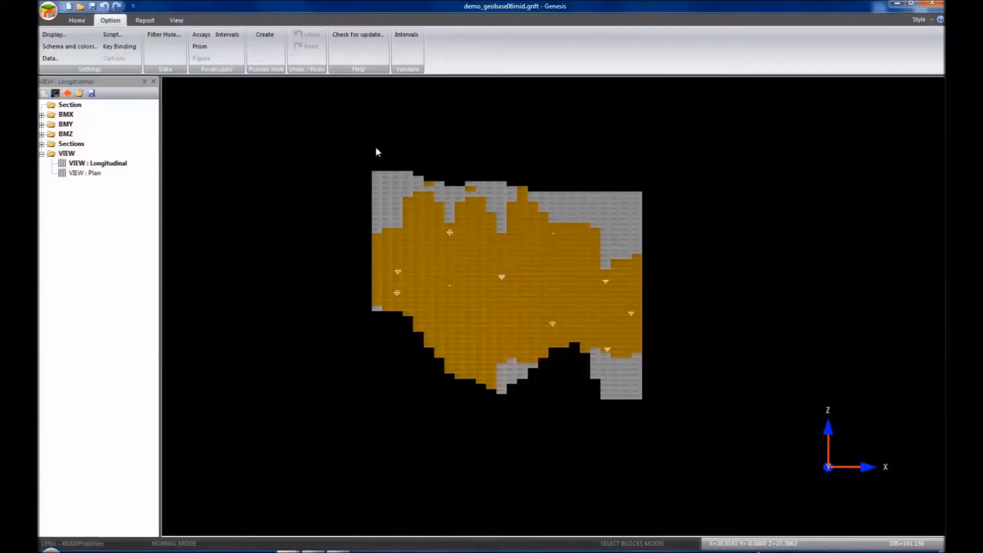
Set the Classification field of BLOCKMODEL_1 to 1 for all blocks meeting the constraint Classification = 0
{"action": "key", "text": "b"}
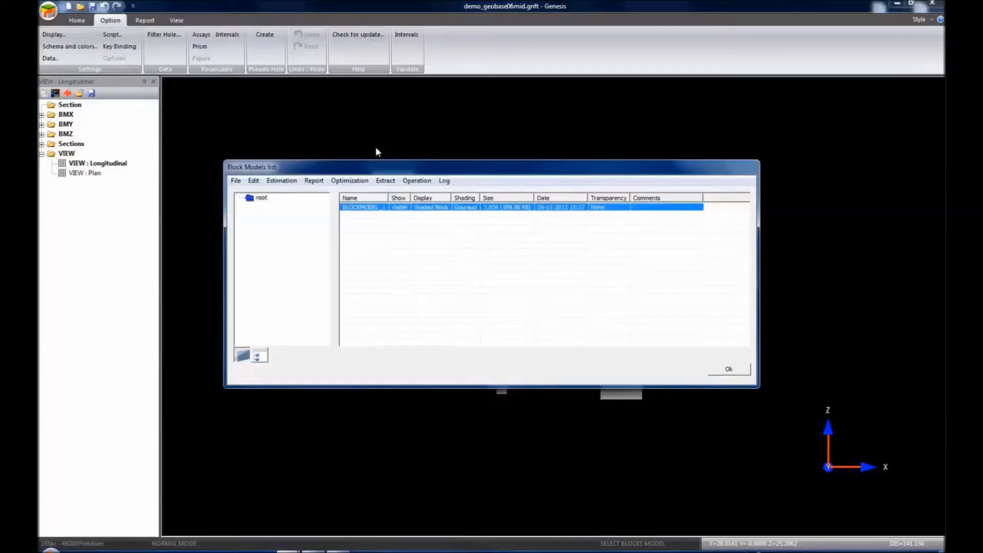
{"action": "left_click", "coordinate": [421, 182]}
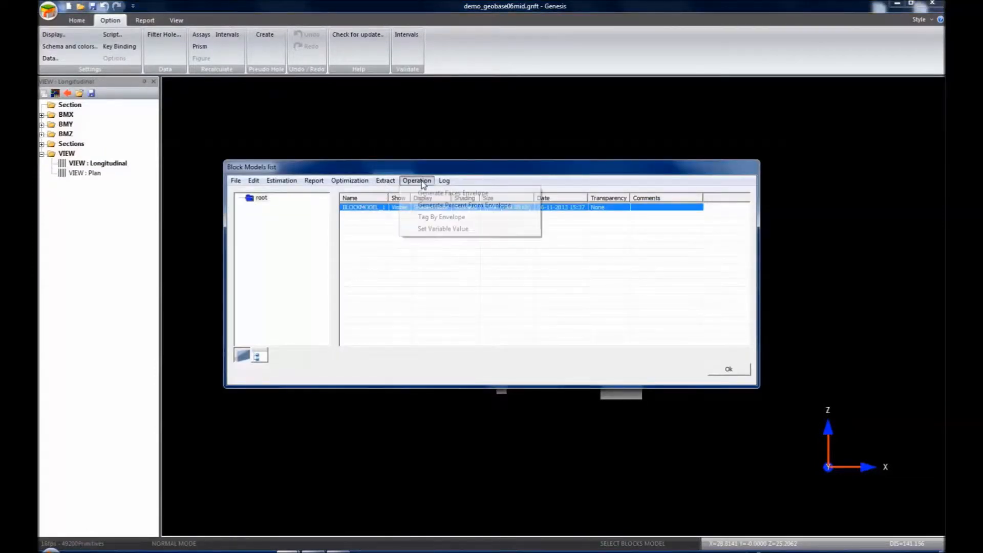
{"action": "left_click", "coordinate": [429, 230]}
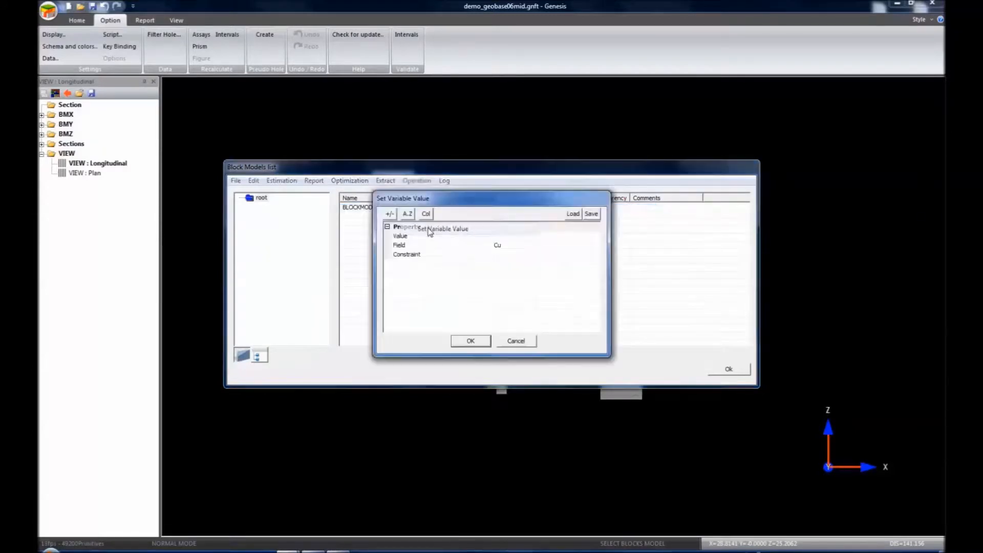
{"action": "left_click", "coordinate": [496, 236]}
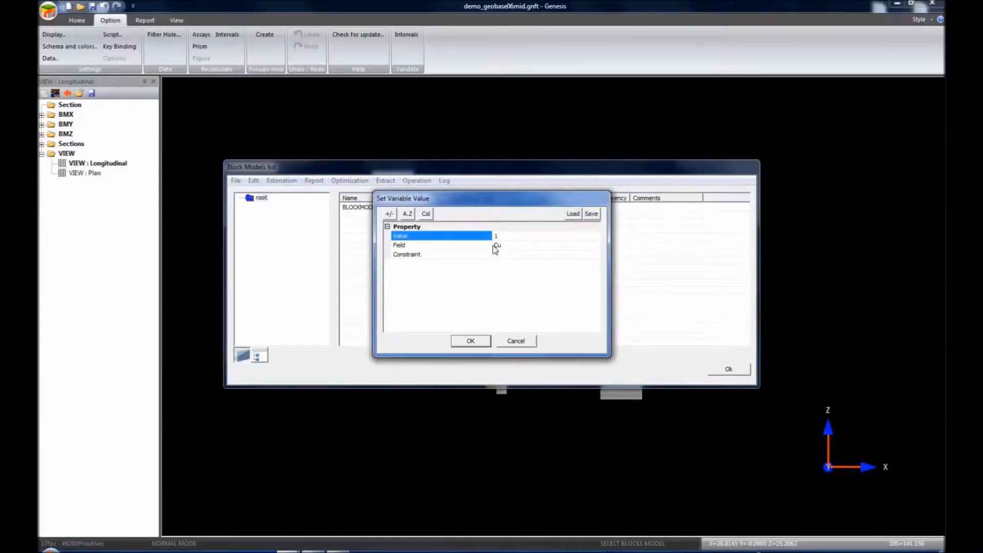
{"action": "left_click", "coordinate": [400, 248]}
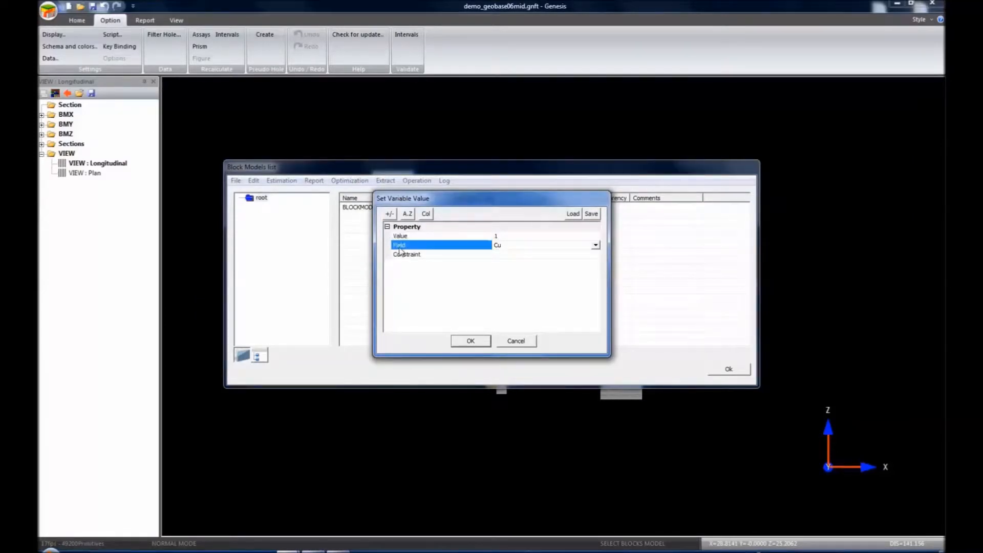
{"action": "left_click", "coordinate": [595, 245]}
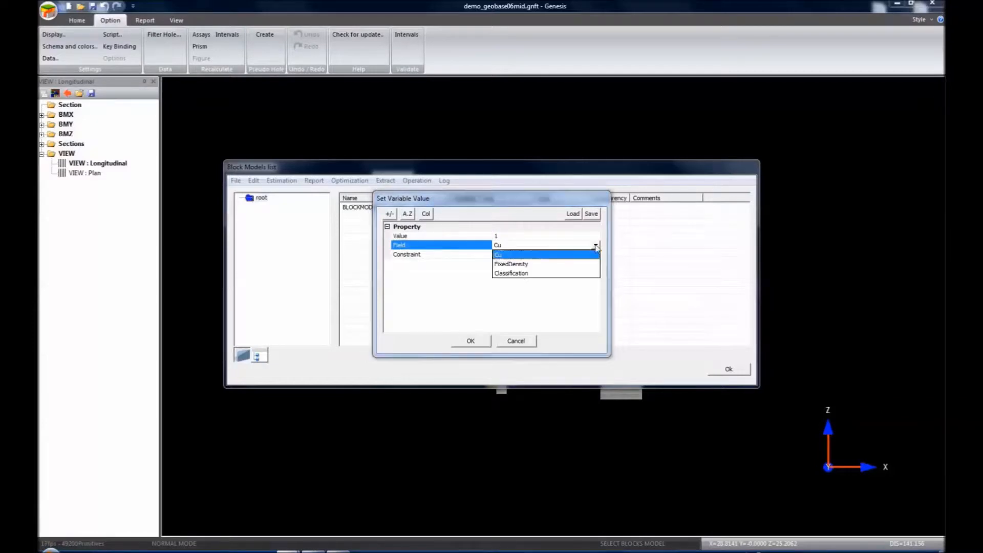
{"action": "left_click", "coordinate": [521, 273]}
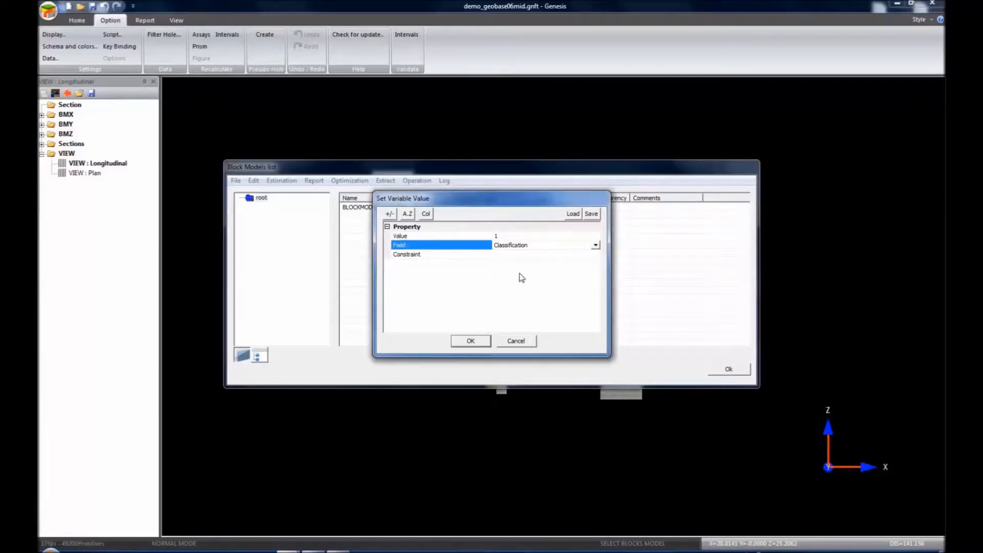
{"action": "left_click", "coordinate": [499, 256]}
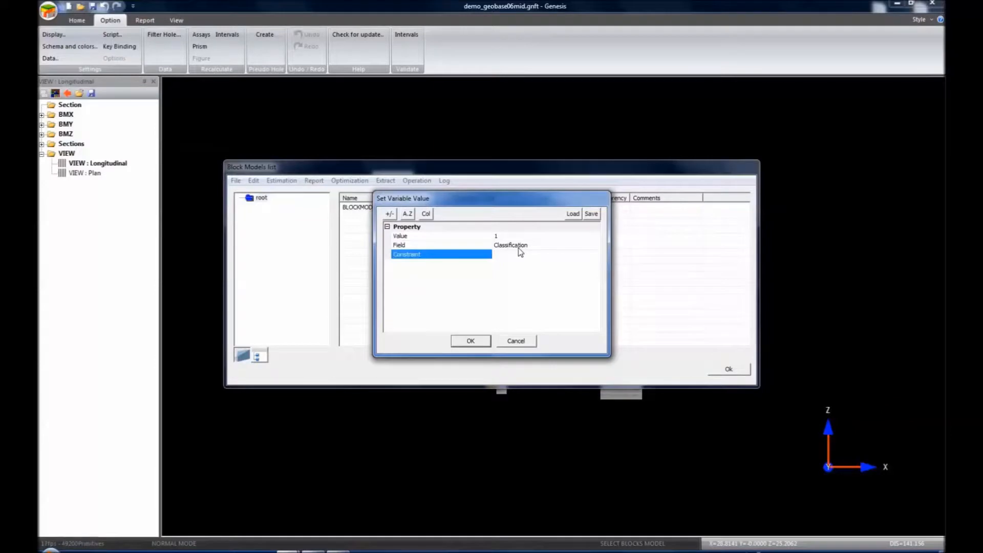
{"action": "type", "text": "Classification = 0"}
{"action": "left_click", "coordinate": [471, 341]}
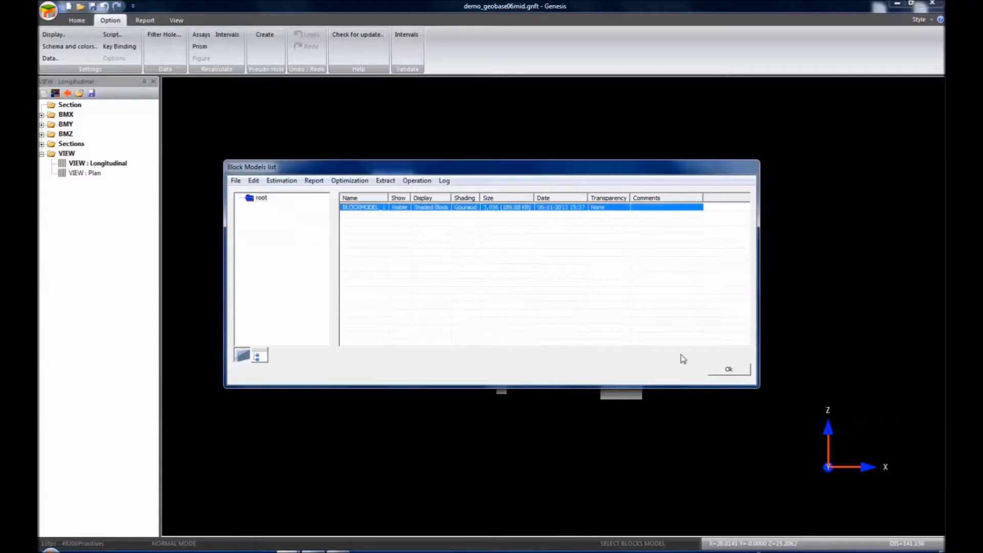
{"action": "left_click", "coordinate": [718, 370]}
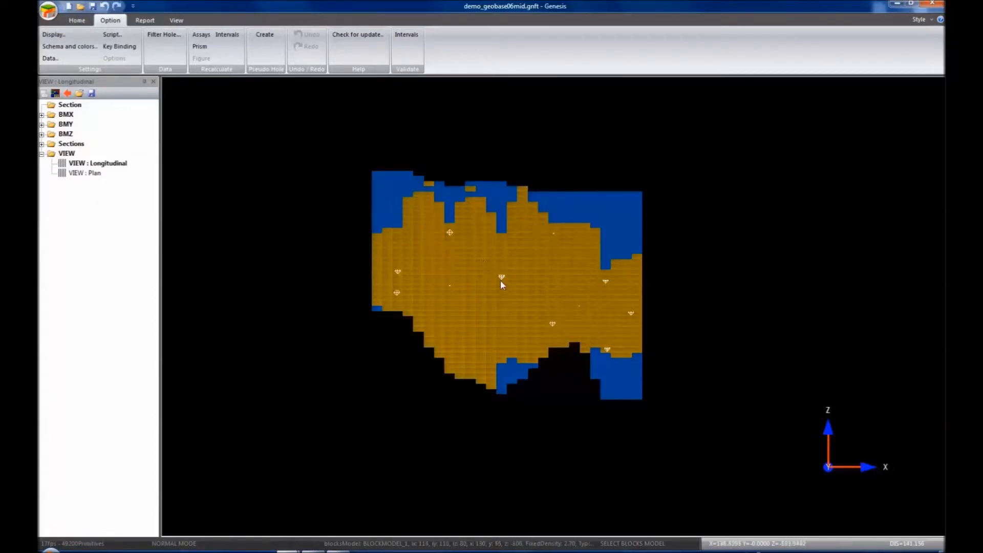
Set the major, median and minor radii of the measured ellipsoid to 30
{"action": "mouse_move", "coordinate": [499, 280]}
{"action": "middle_mouse_down"}
{"action": "mouse_move", "coordinate": [506, 268]}
{"action": "mouse_move", "coordinate": [493, 275]}
{"action": "middle_mouse_up"}
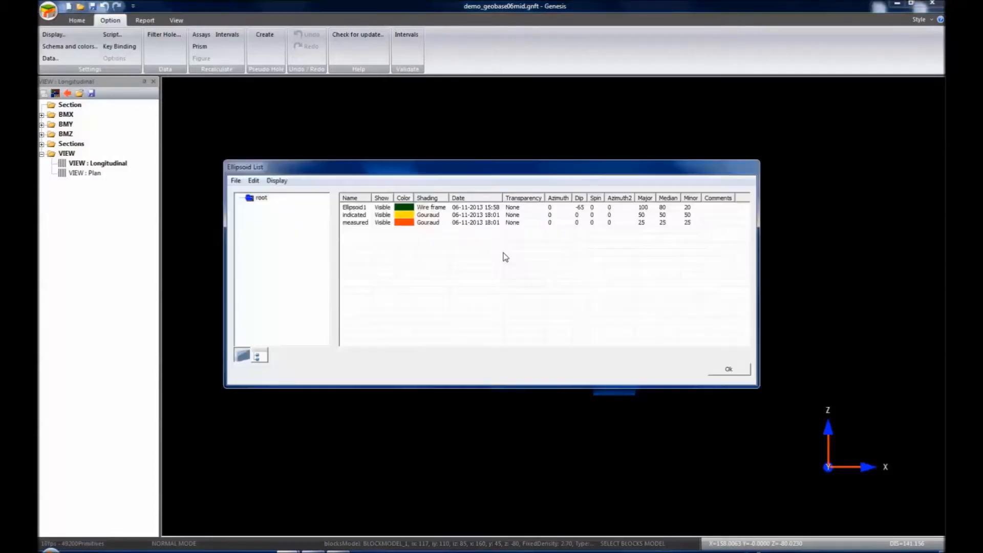
{"action": "double_click", "coordinate": [651, 224]}
{"action": "type", "text": "30"}
{"action": "left_click", "coordinate": [670, 224]}
{"action": "left_click", "coordinate": [671, 224]}
{"action": "type", "text": "30"}
{"action": "key", "text": "Return"}
{"action": "left_click", "coordinate": [696, 222]}
{"action": "left_click", "coordinate": [696, 222]}
{"action": "type", "text": "30"}
{"action": "left_click", "coordinate": [726, 371]}
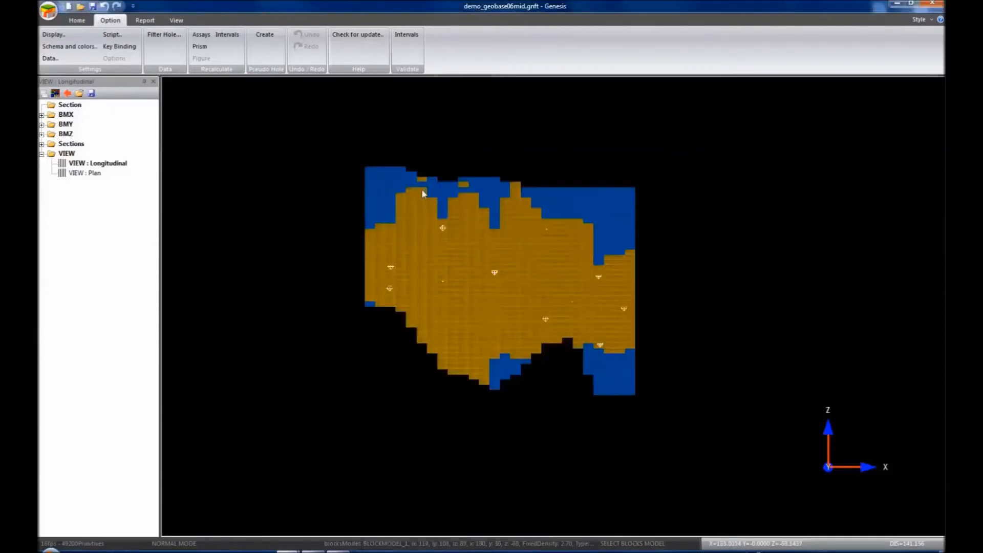
Run the classification again on BLOCKMODEL_1 and return to the longitudinal view
{"action": "scroll", "coordinate": [441, 203], "scroll_direction": "up", "scroll_amount": 10}
{"action": "scroll", "coordinate": [516, 255], "scroll_direction": "down", "scroll_amount": 7}
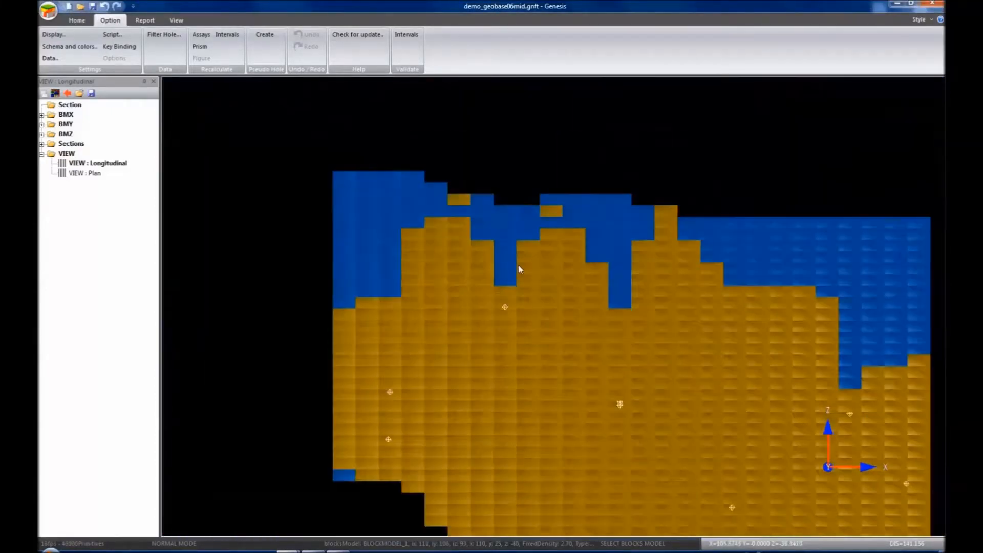
{"action": "scroll", "coordinate": [518, 264], "scroll_direction": "down", "scroll_amount": 3}
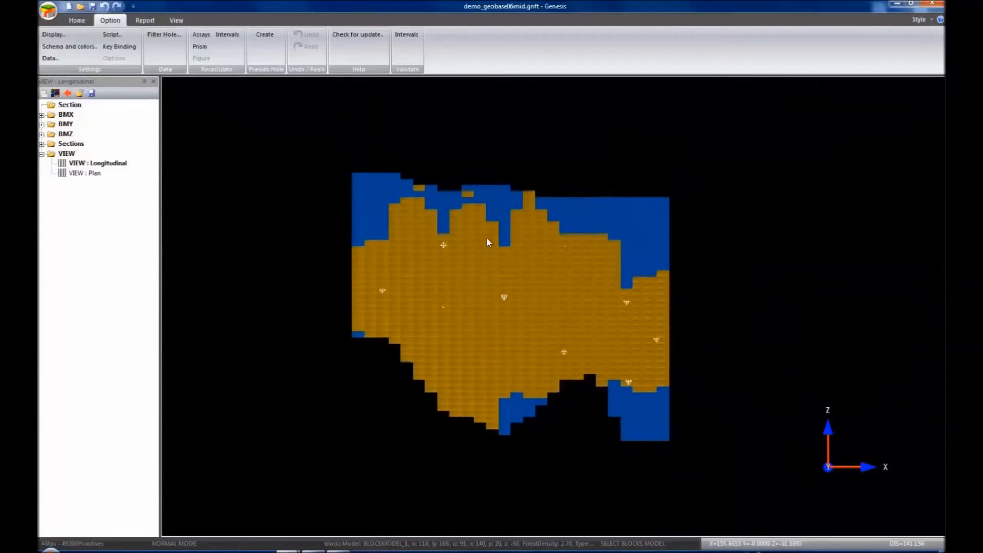
{"action": "key", "text": "b"}
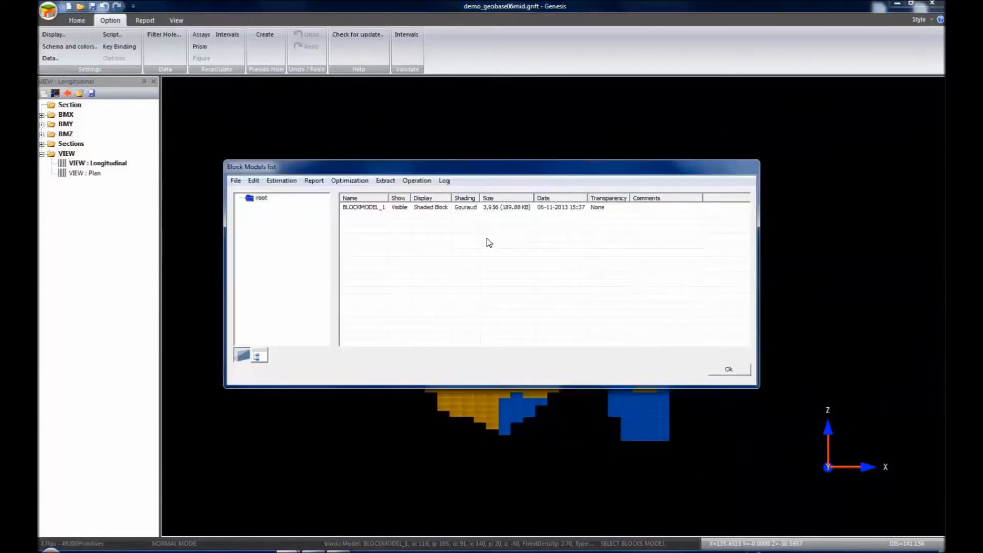
{"action": "left_click", "coordinate": [364, 208]}
{"action": "left_click", "coordinate": [282, 181]}
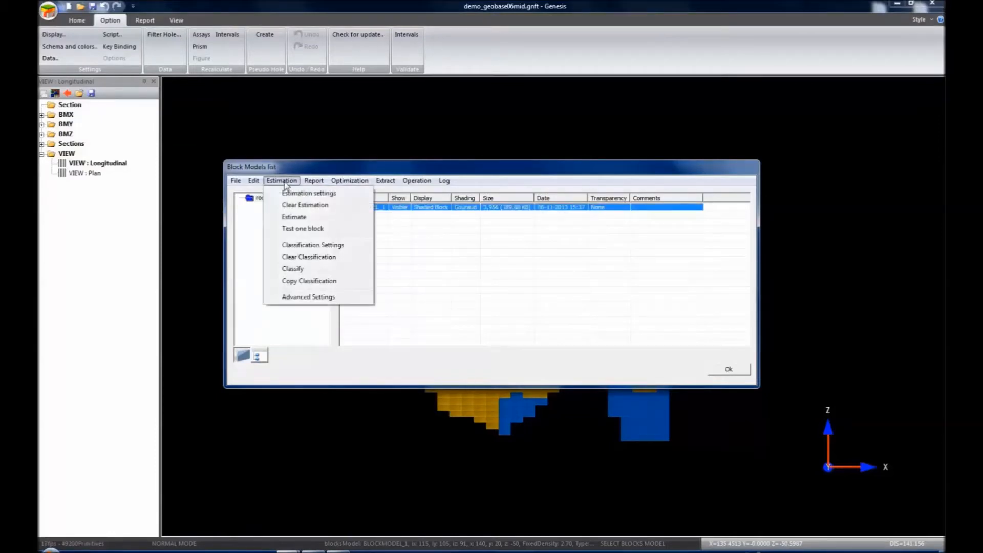
{"action": "left_click", "coordinate": [292, 268]}
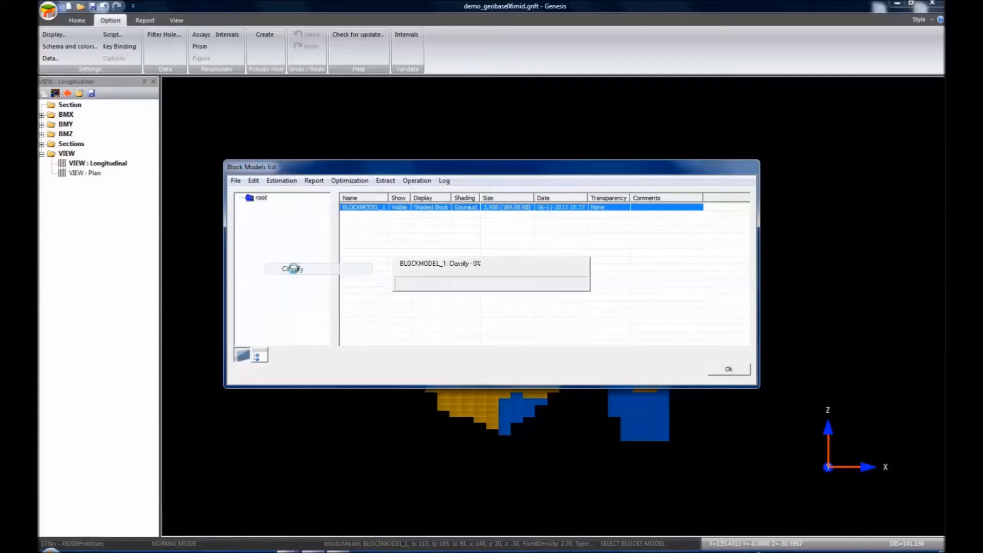
{"action": "left_click", "coordinate": [737, 370]}
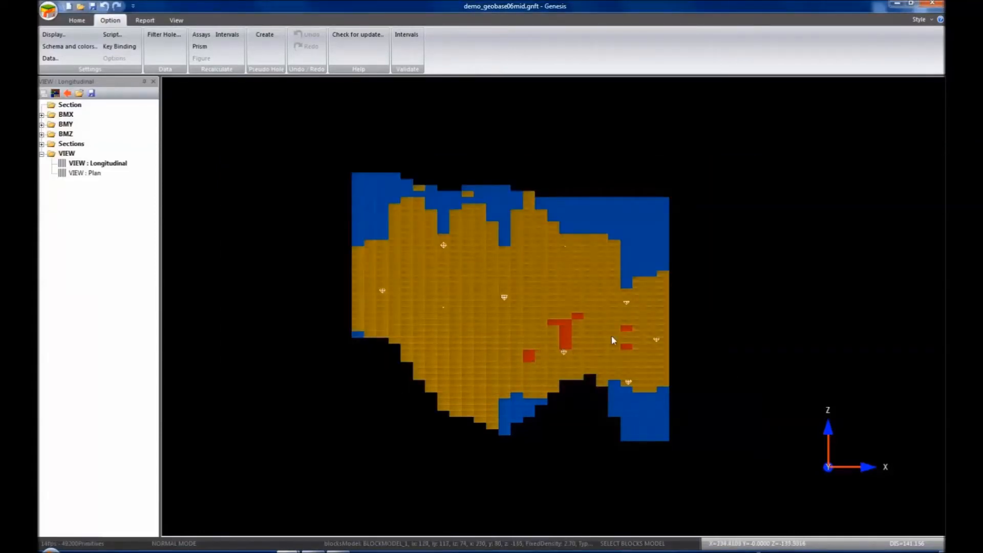
Examine the properties of the red blocks in the longitudinal view, including their Classification value and average sample distance
{"action": "scroll", "coordinate": [561, 349], "scroll_direction": "up", "scroll_amount": 10}
{"action": "scroll", "coordinate": [703, 344], "scroll_direction": "down", "scroll_amount": 6}
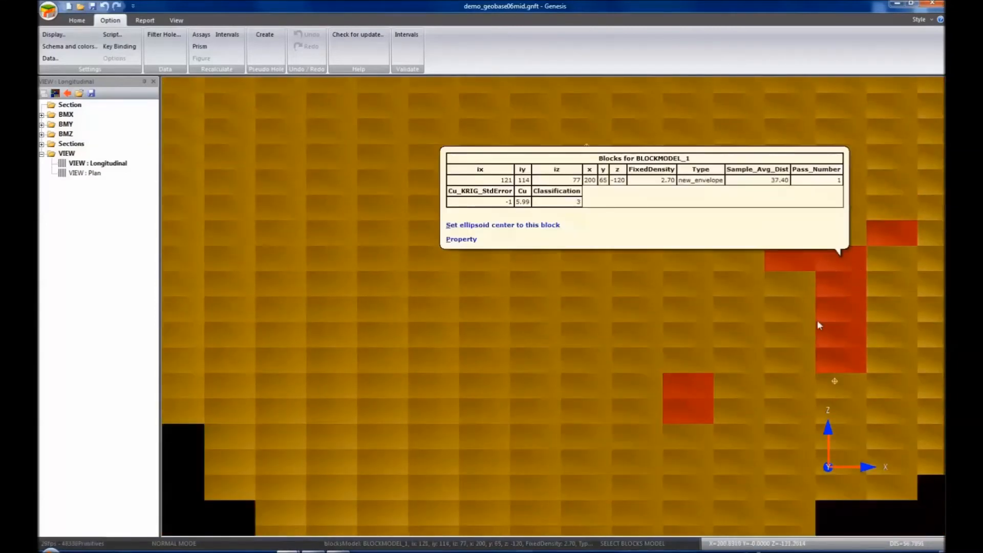
{"action": "mouse_move", "coordinate": [834, 284]}
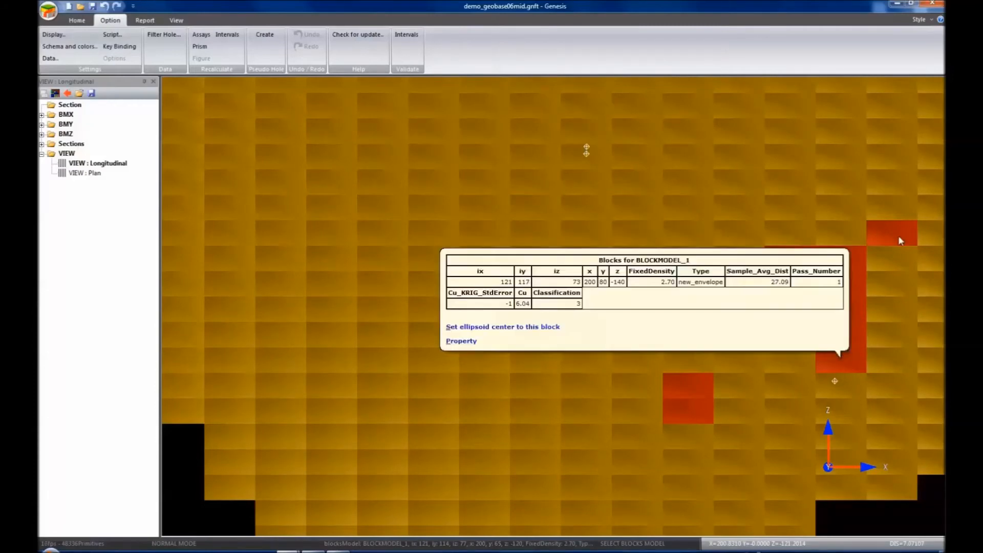
{"action": "scroll", "coordinate": [755, 330], "scroll_direction": "down", "scroll_amount": 5}
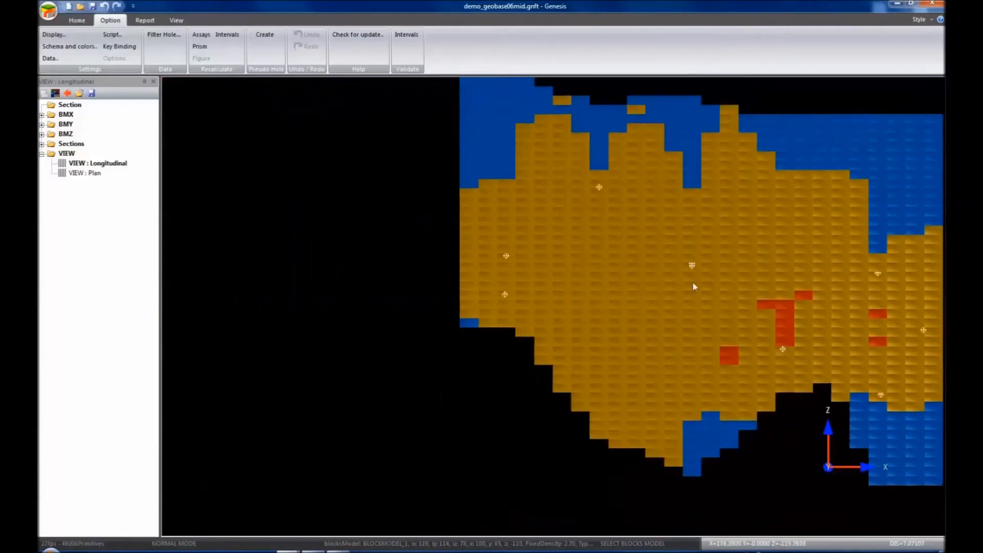
{"action": "middle_click_drag", "start_coordinate": [692, 281], "coordinate": [508, 302]}
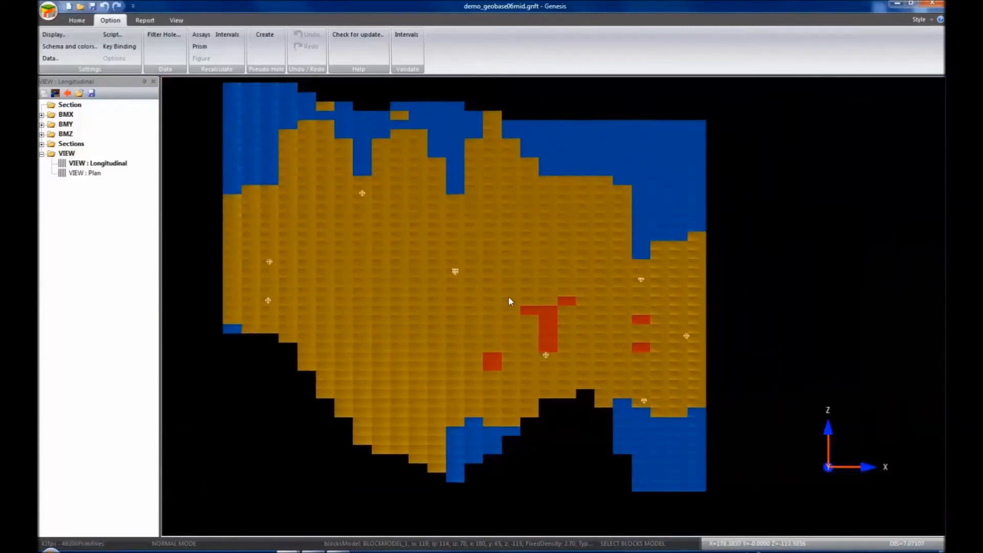
Review the advanced estimation settings of BLOCKMODEL_1 and accept them with Estimate in ram selected
{"action": "double_click", "coordinate": [509, 297]}
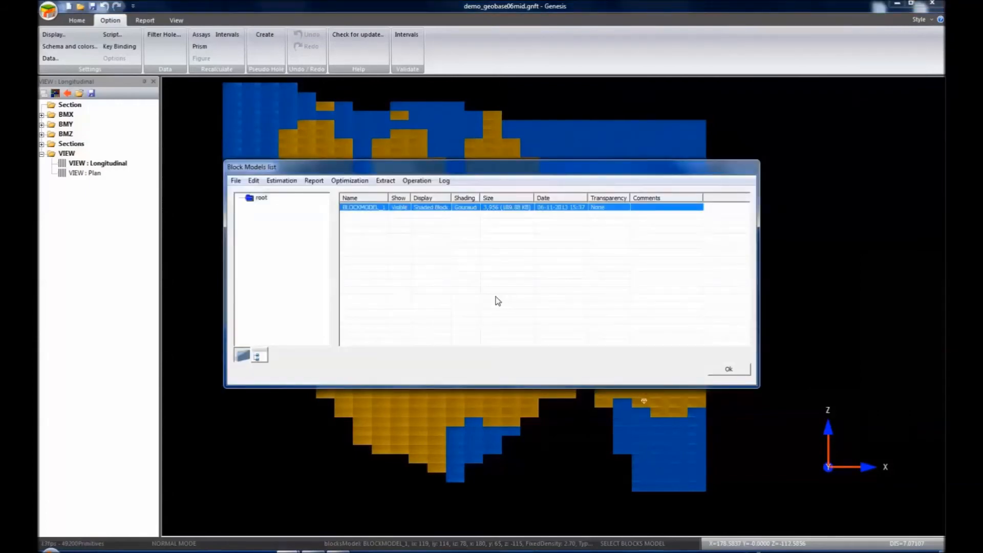
{"action": "left_click", "coordinate": [284, 182]}
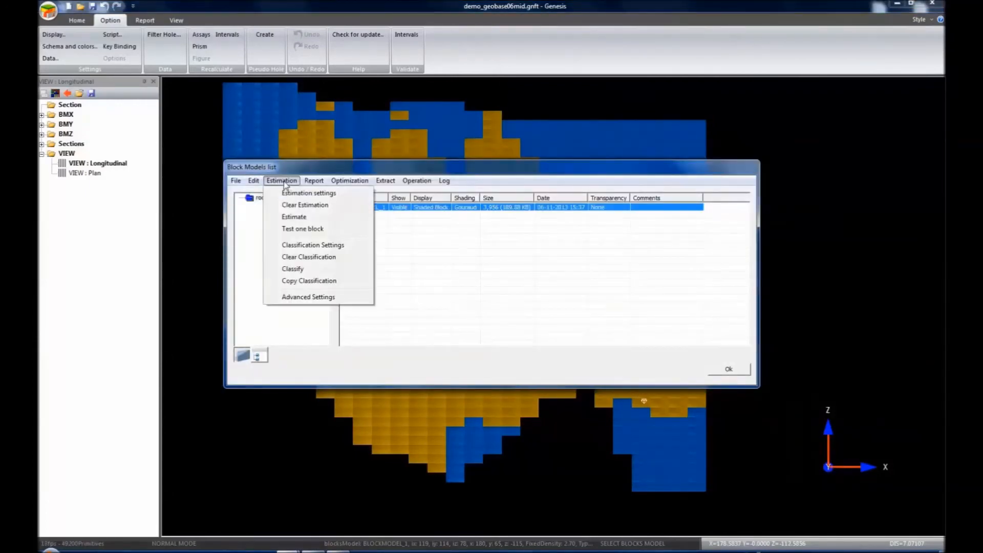
{"action": "left_click", "coordinate": [309, 299]}
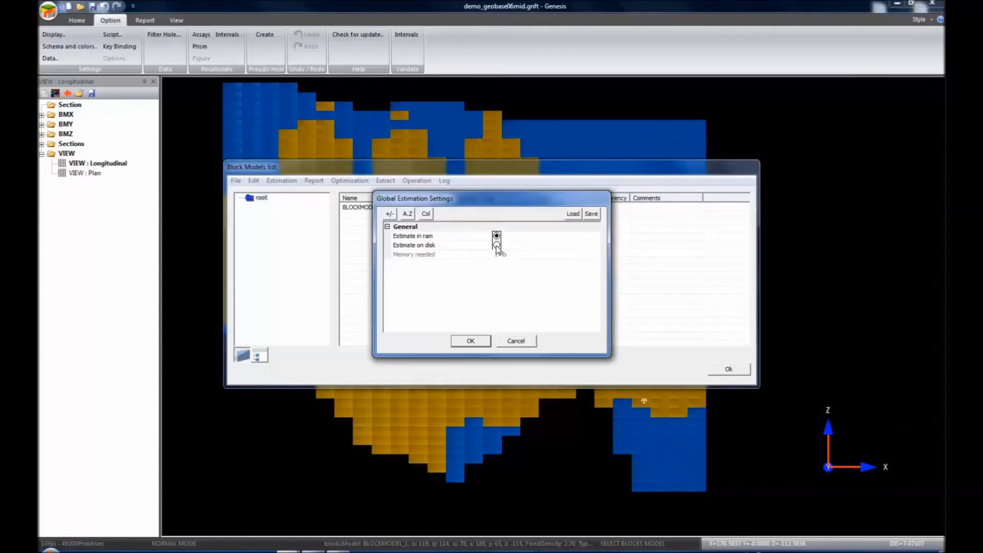
{"action": "left_click", "coordinate": [471, 337]}
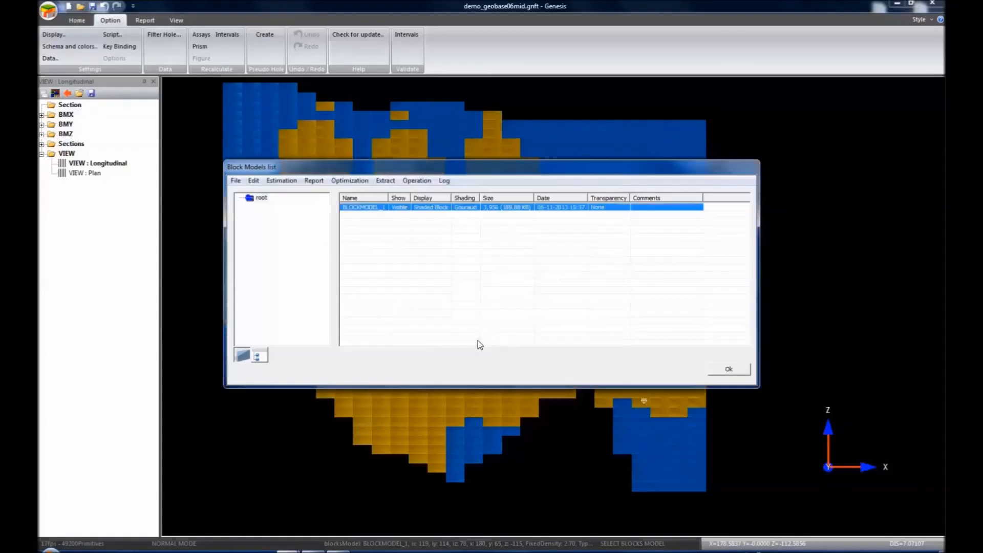